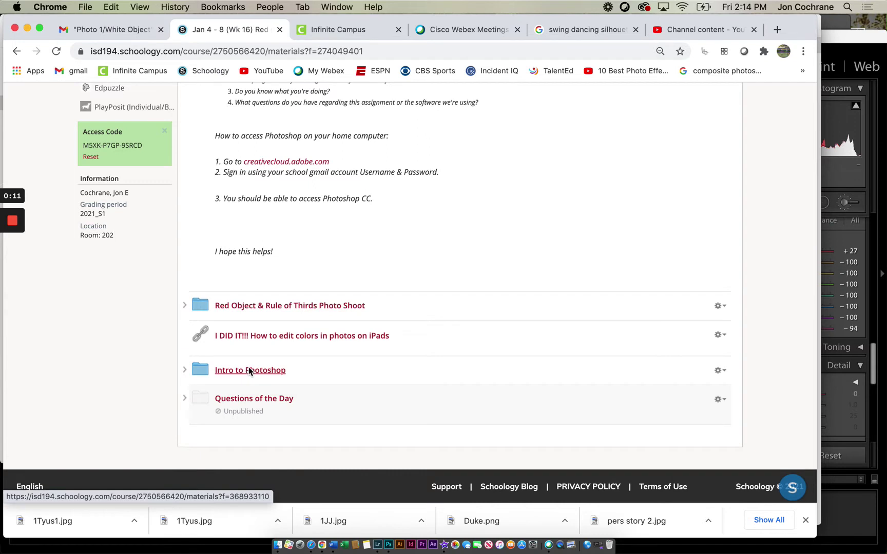
Open the Intro to Photoshop folder, then its 'Choose 4 Photos to edit in Photoshop' album.
left_click(250, 371)
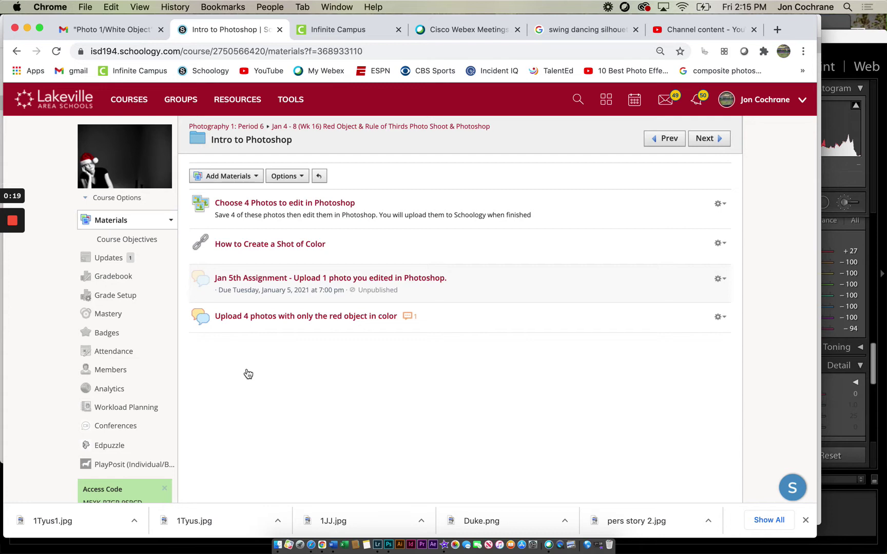
left_click(282, 204)
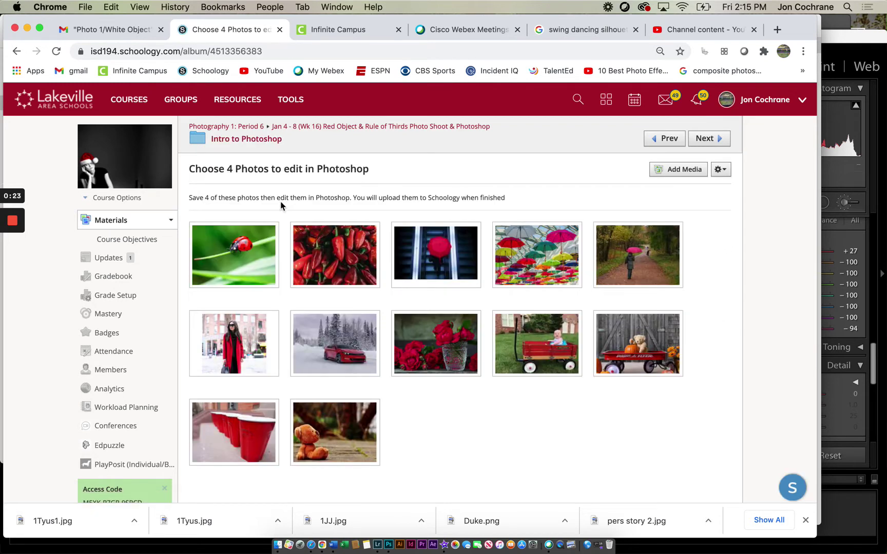
Download the ladybug photo Red1.jpg and the peppers photo Red2.jpg.
left_click(240, 260)
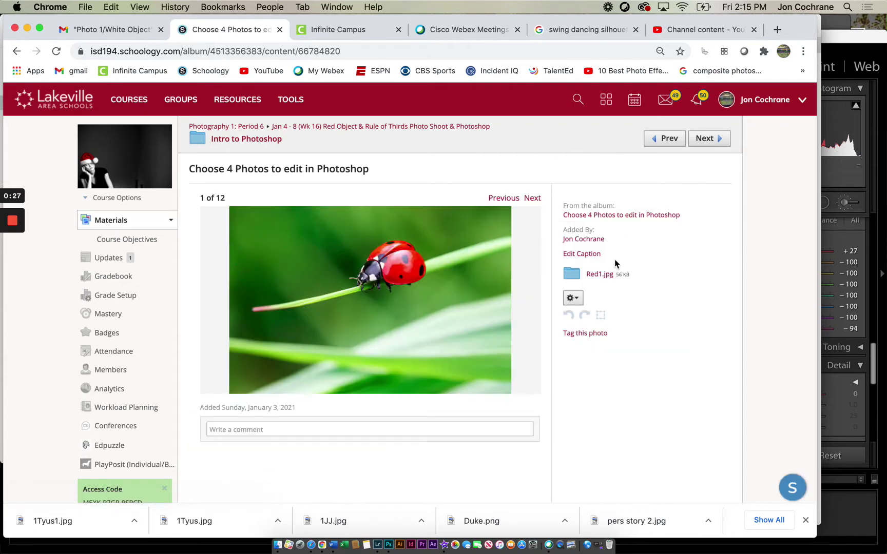
left_click(595, 276)
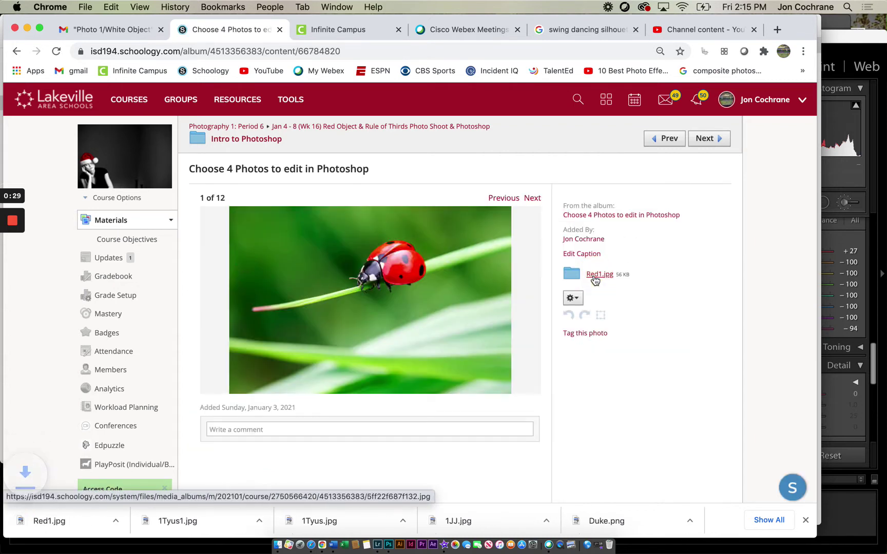
left_click(532, 199)
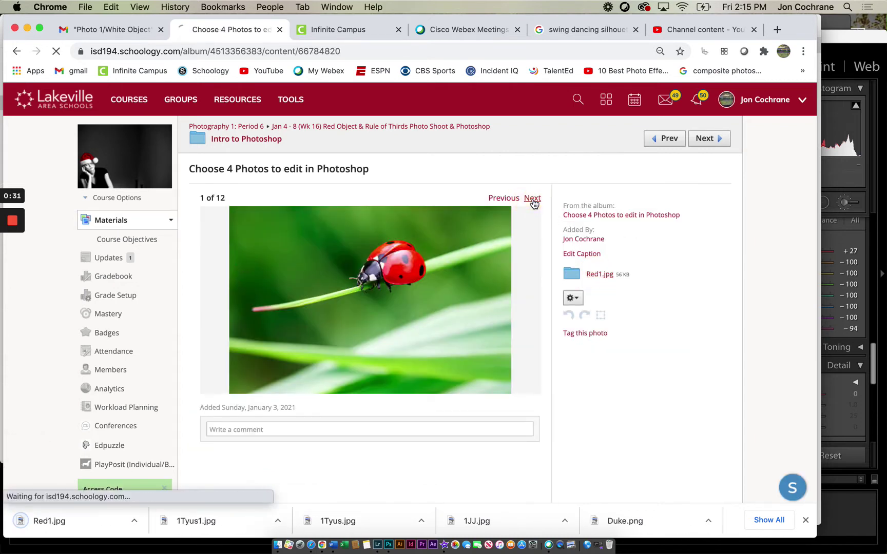
left_click(597, 276)
Skip ahead to the red coat photo and download Red6.jpg.
left_click(532, 199)
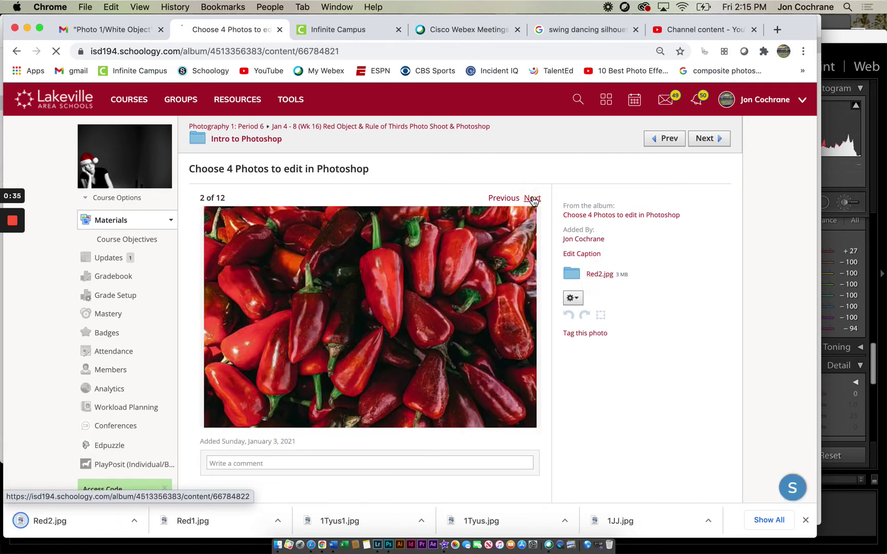
left_click(533, 199)
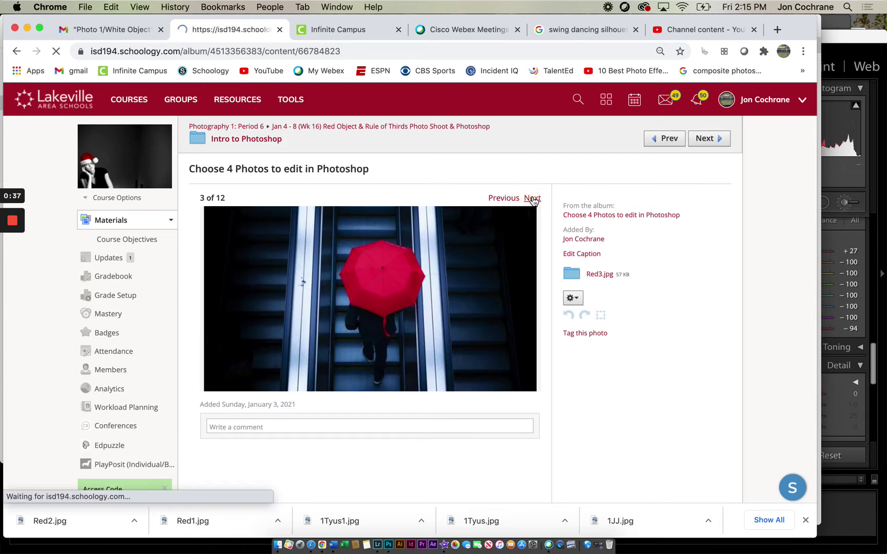
left_click(532, 199)
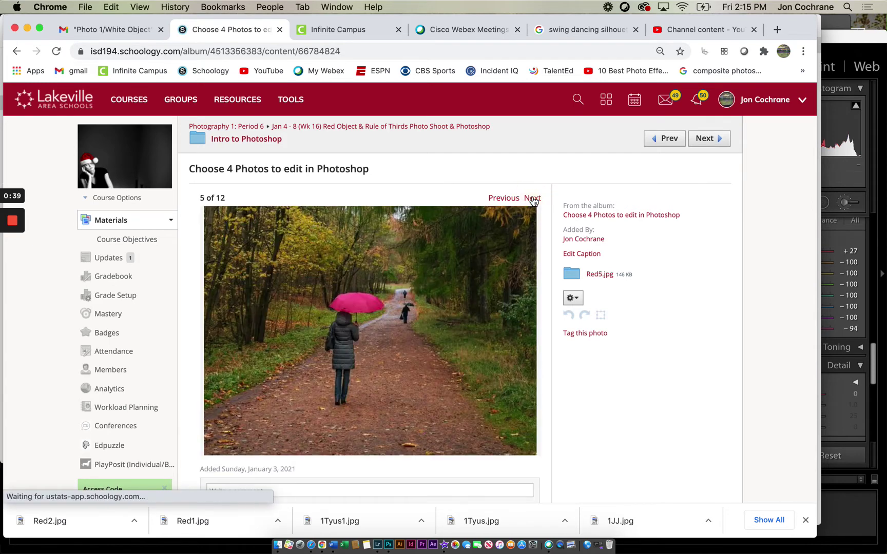
left_click(531, 199)
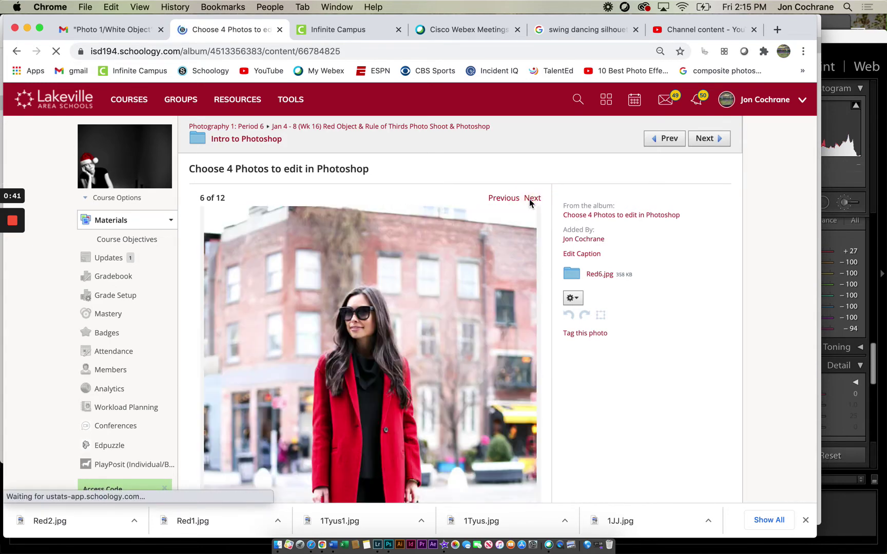
left_click(531, 199)
scroll(513, 175, "down", 2)
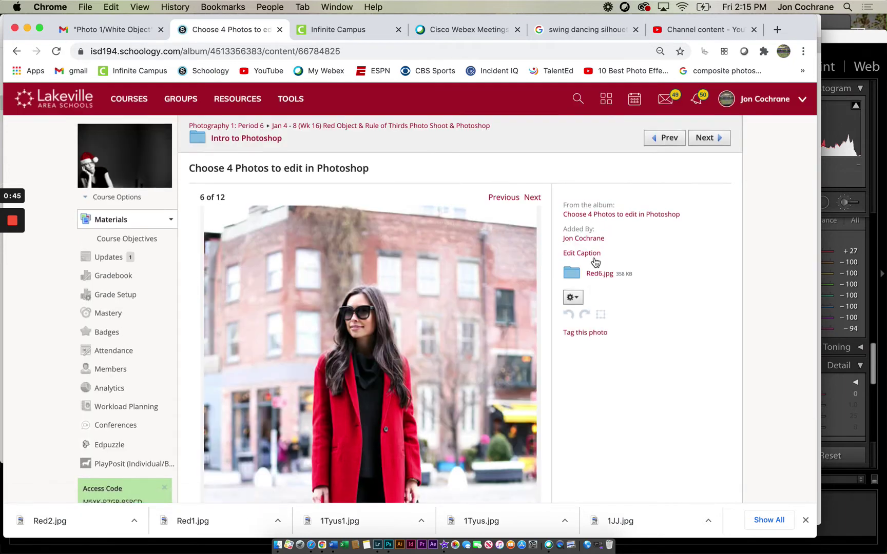
left_click(596, 247)
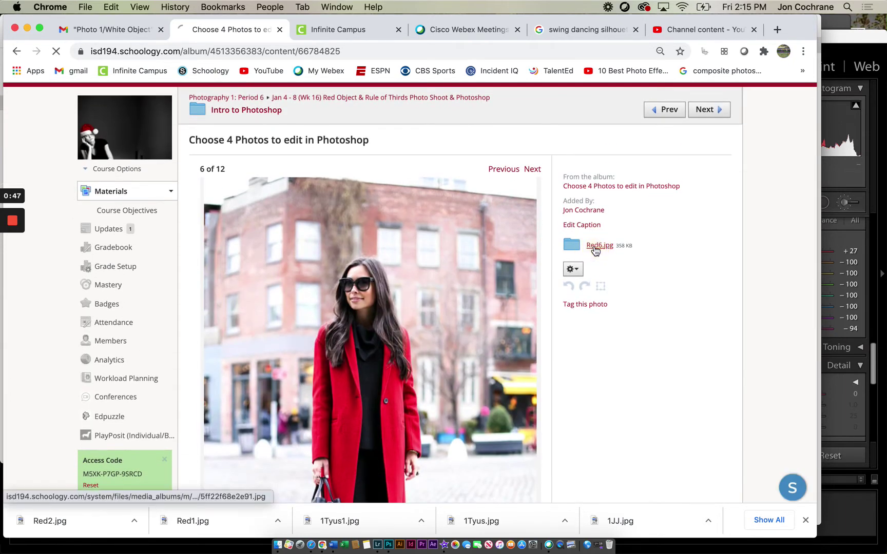
Move on to the red roses photo and download Red8.jpg.
left_click(533, 171)
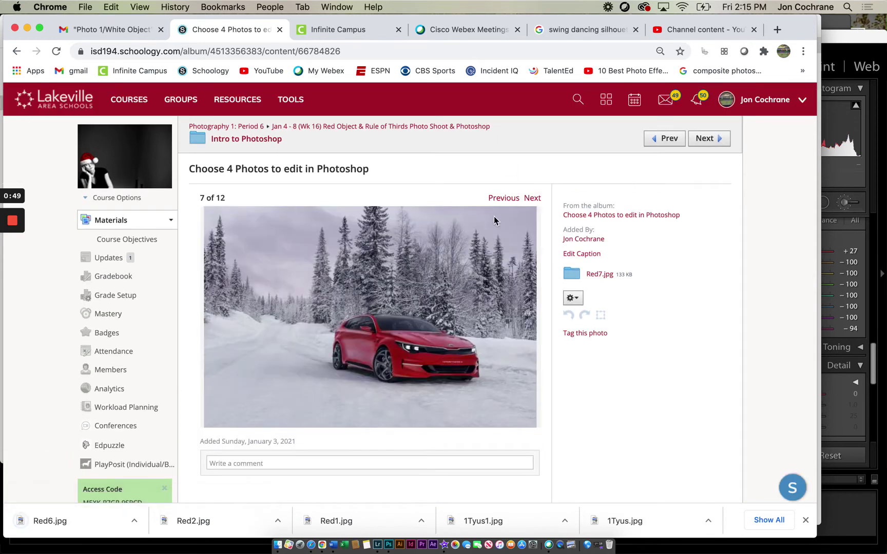
scroll(534, 174, "down", 2)
left_click(532, 171)
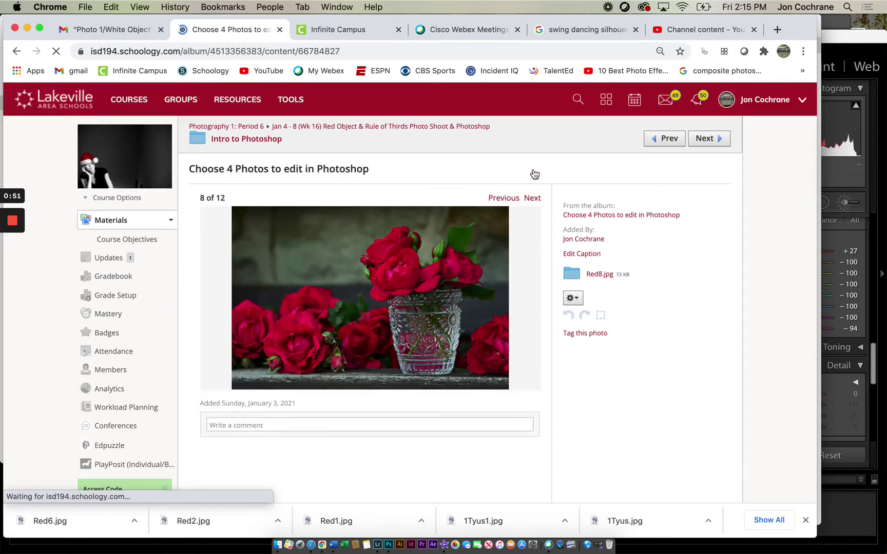
left_click(597, 276)
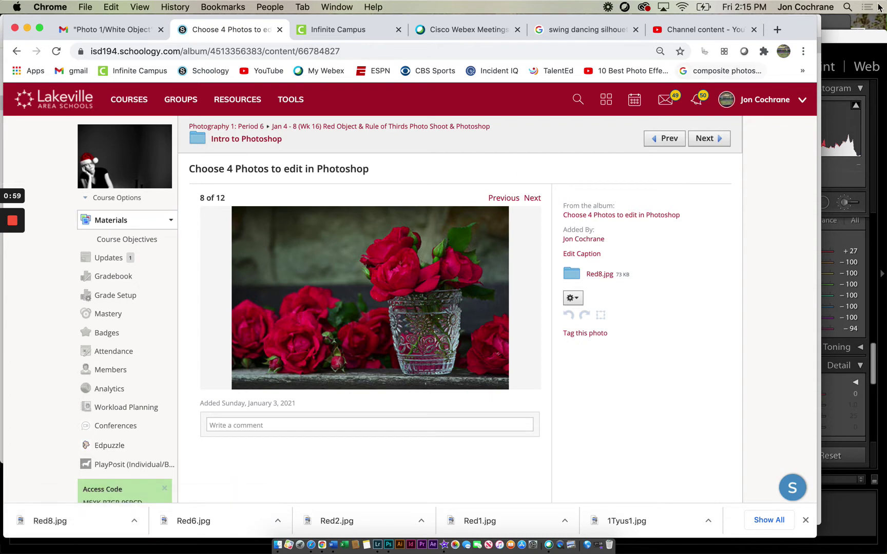
Quit Lightroom without backing up its catalog.
left_click(841, 45)
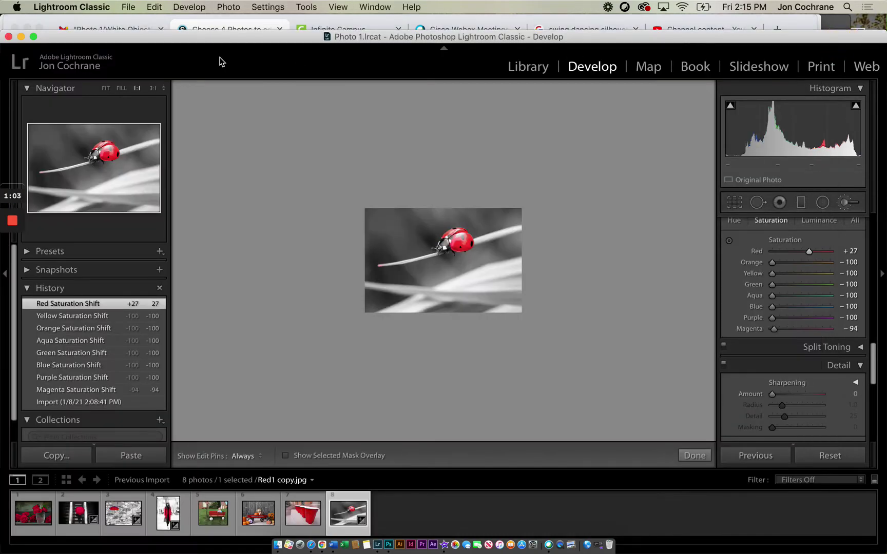
left_click(8, 37)
left_click(573, 195)
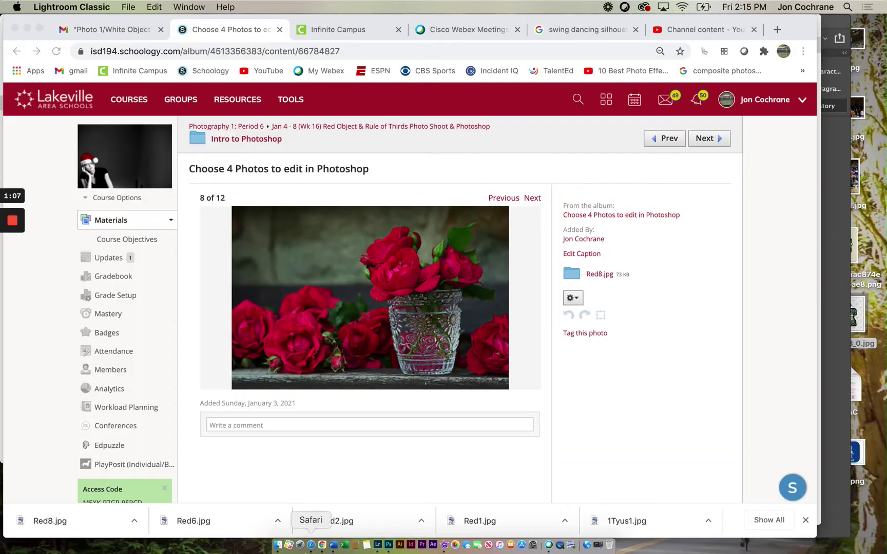
left_click(502, 245)
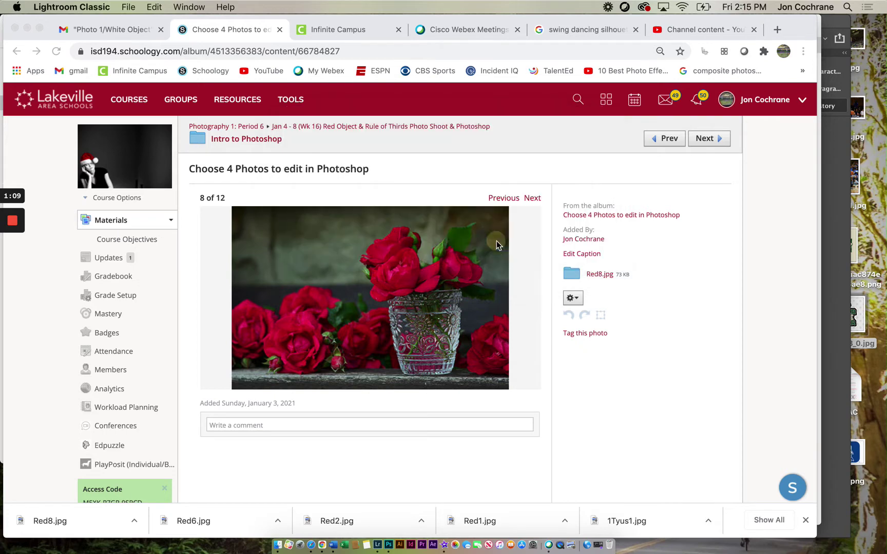
In Photoshop, open Red1, Red2, Red6 and Red8.jpg together from the Downloads folder.
left_click(388, 545)
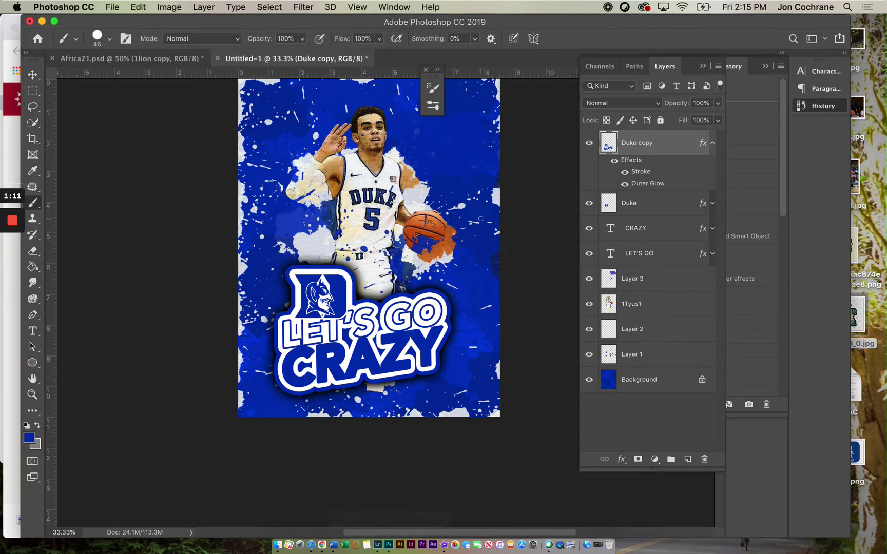
left_click(128, 59)
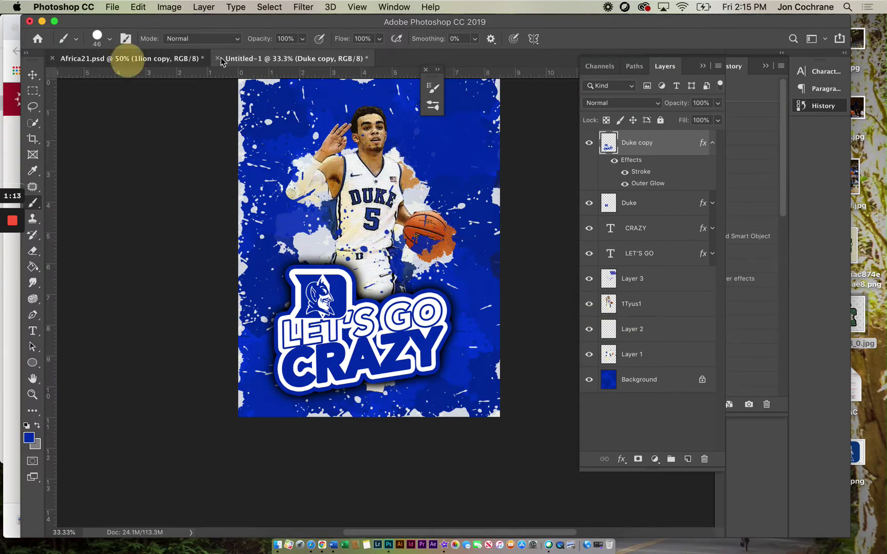
left_click(257, 59)
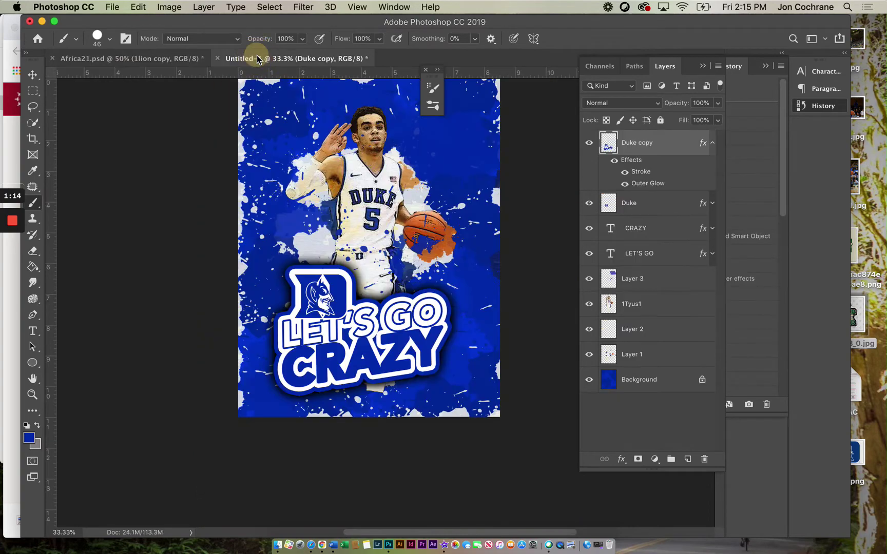
left_click(114, 6)
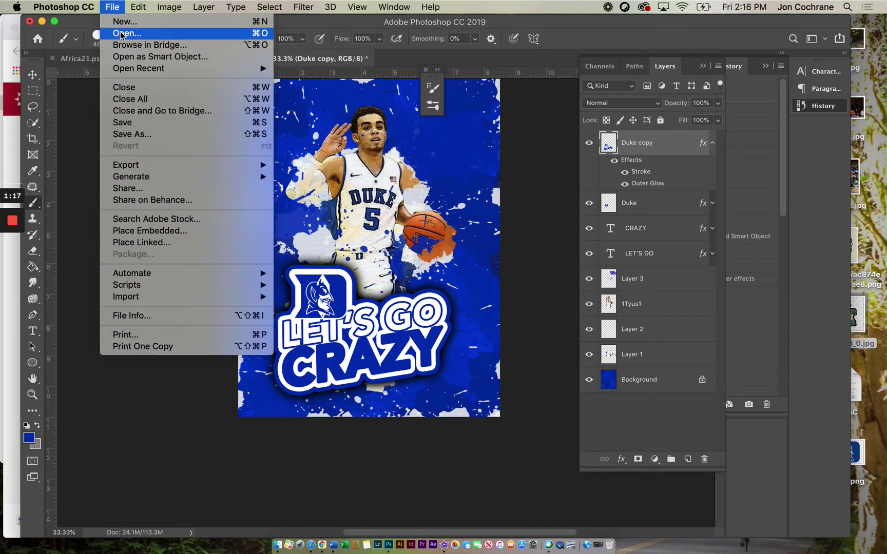
left_click(122, 34)
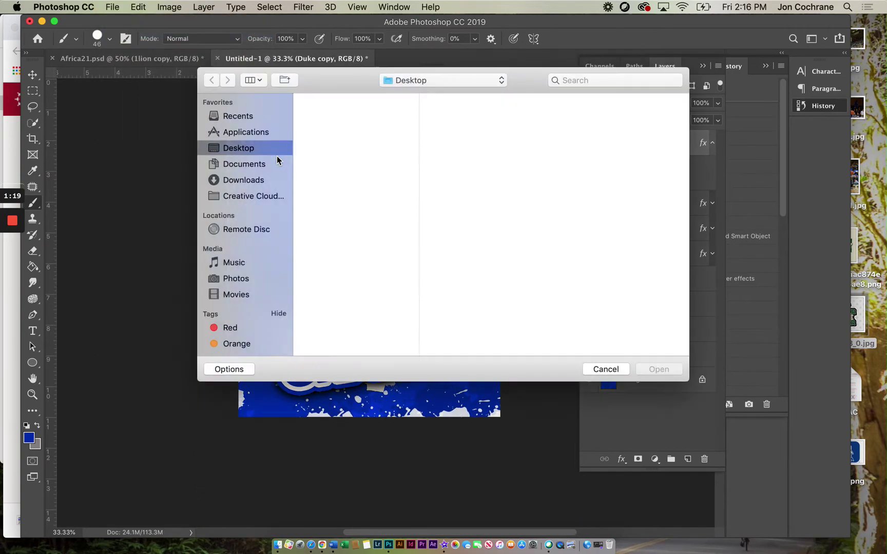
left_click(240, 180)
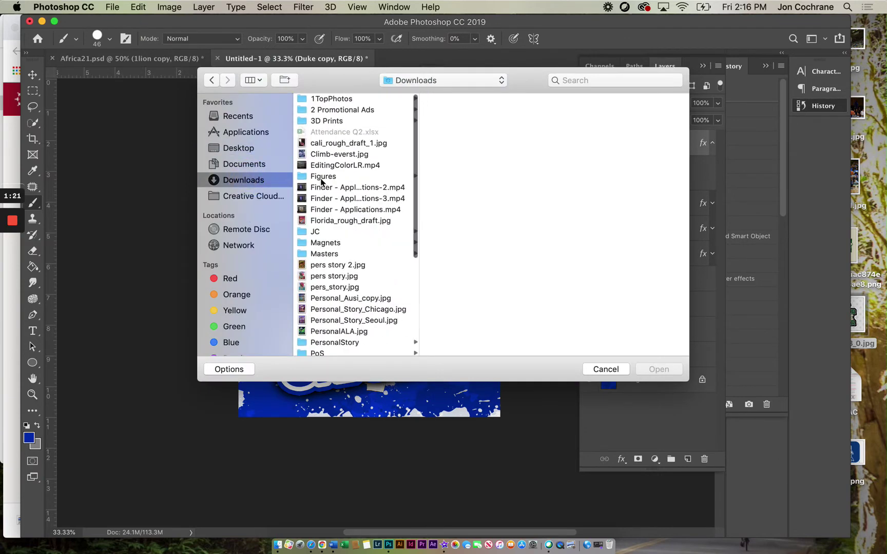
scroll(321, 182, "down", 10)
left_click(319, 194)
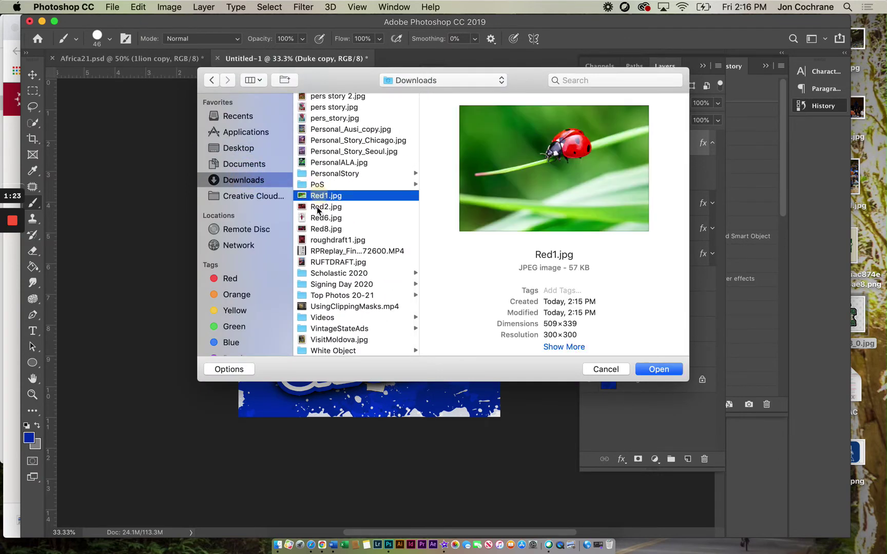
left_click(319, 240)
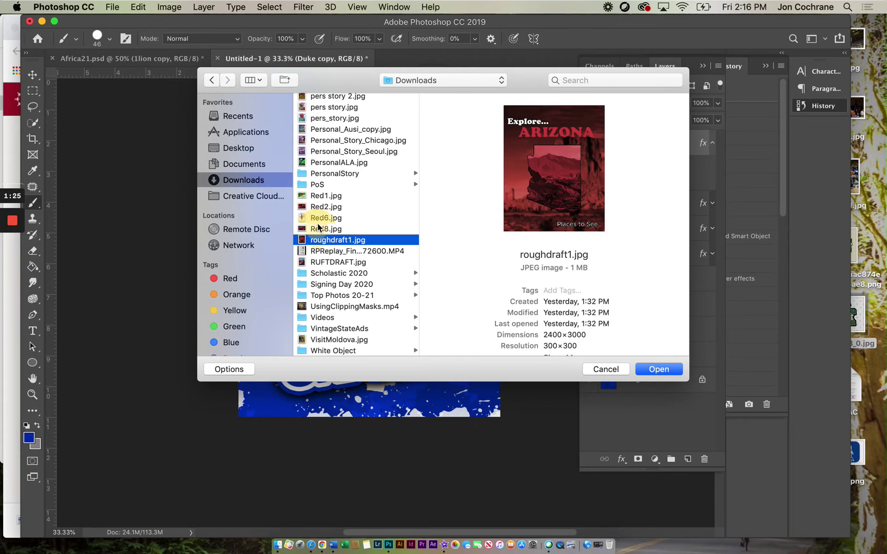
left_click(321, 229)
left_click(317, 198, "shift")
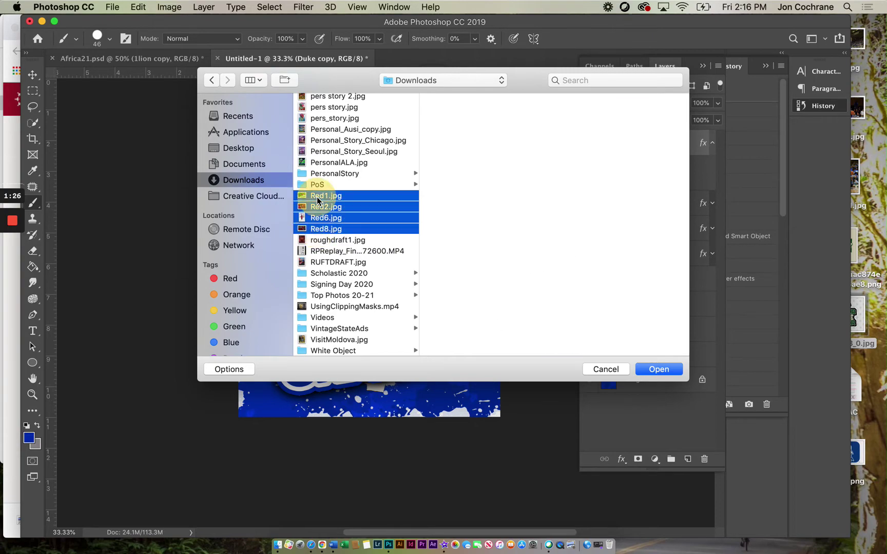
left_click(665, 368)
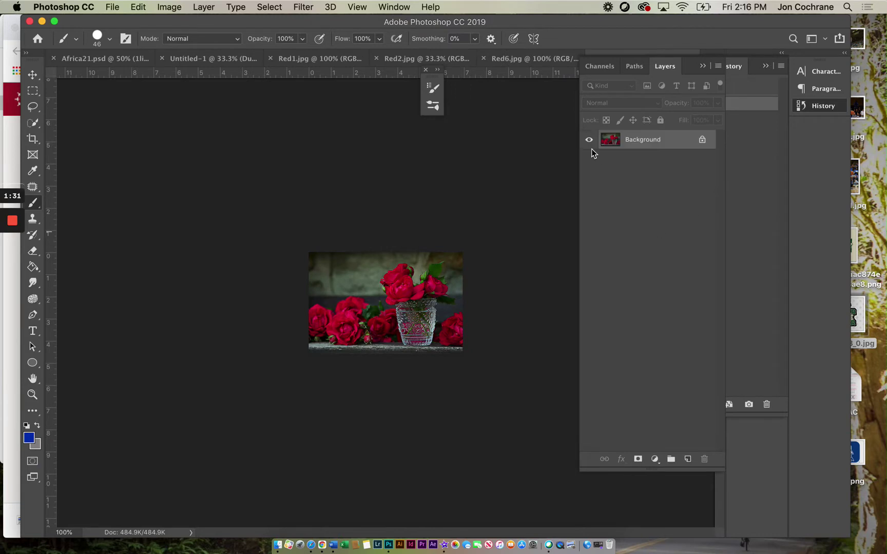
Switch to Red1.jpg and zoom the ladybug photo to 200%.
left_click(291, 58)
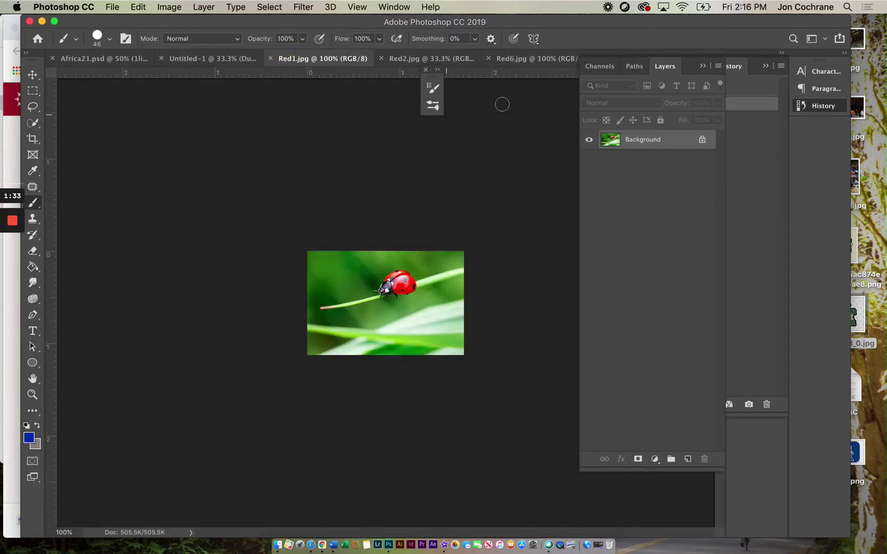
left_click(703, 66)
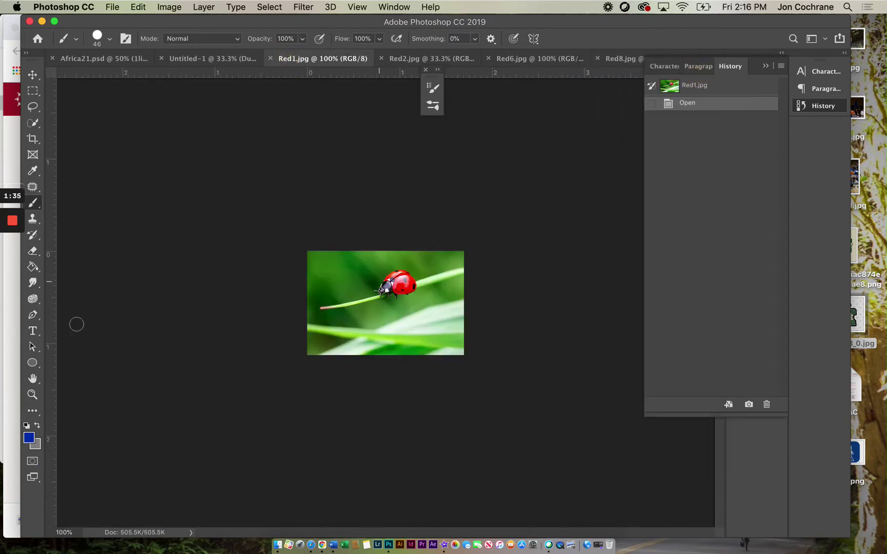
left_click(33, 395)
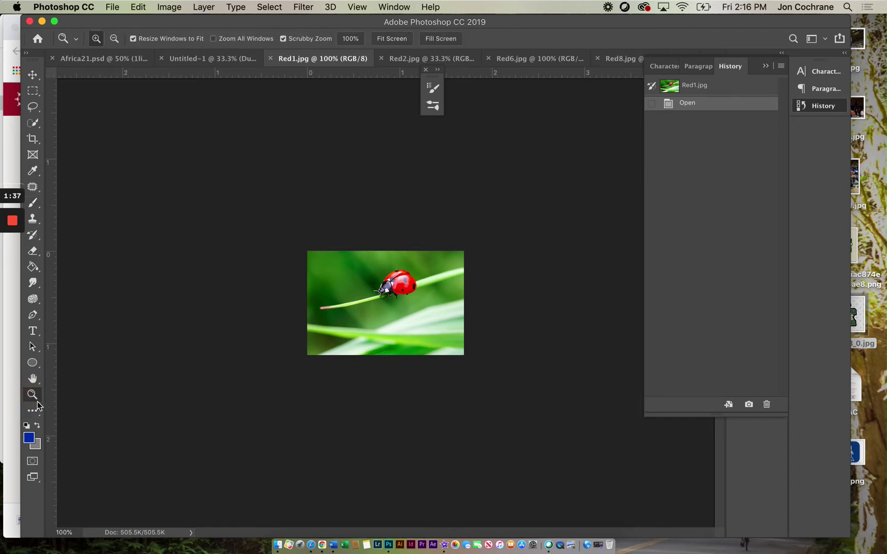
left_click(380, 293)
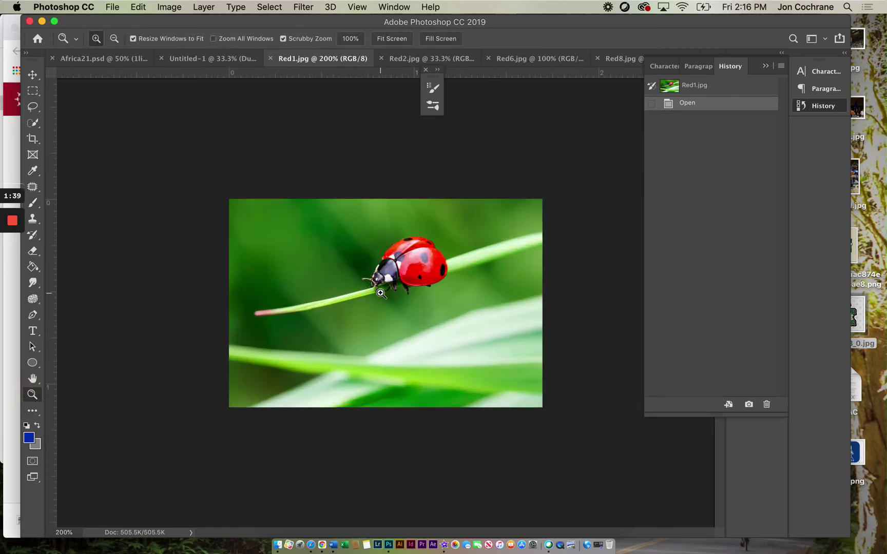
Select the ladybug's red shell and head with a 25 px Quick Selection brush.
left_click(32, 126)
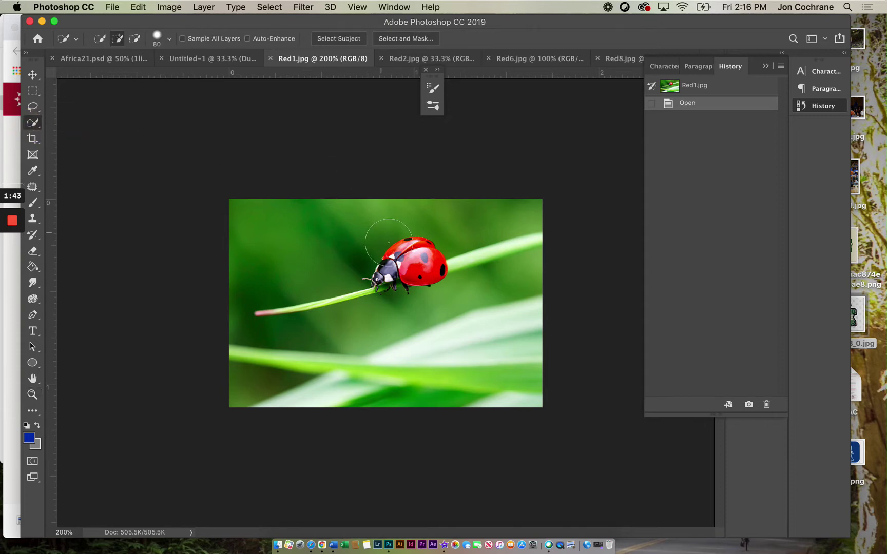
key("bracketleft")
key("bracketleft")
key("bracketleft")
key("bracketleft")
key("bracketleft")
key("bracketleft")
mouse_move(391, 250)
left_mouse_down()
mouse_move(415, 241)
mouse_move(426, 263)
left_mouse_up()
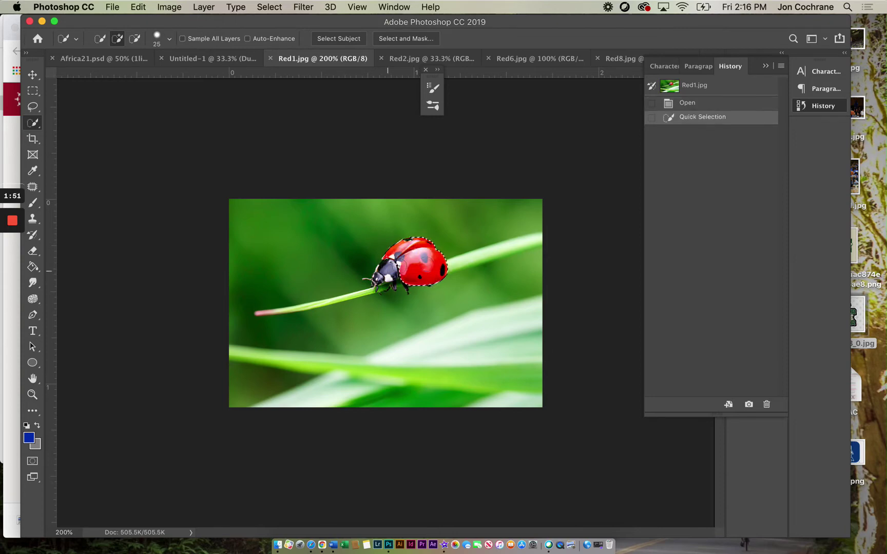
left_click(410, 251)
left_click(416, 232)
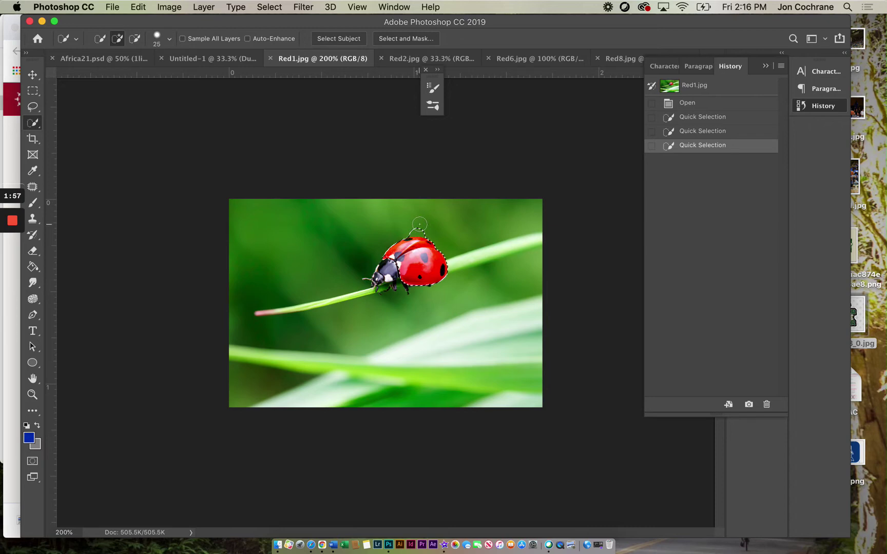
key("alt")
Subtract stray background along the ladybug's top edge and add back a missed edge.
left_click(133, 39)
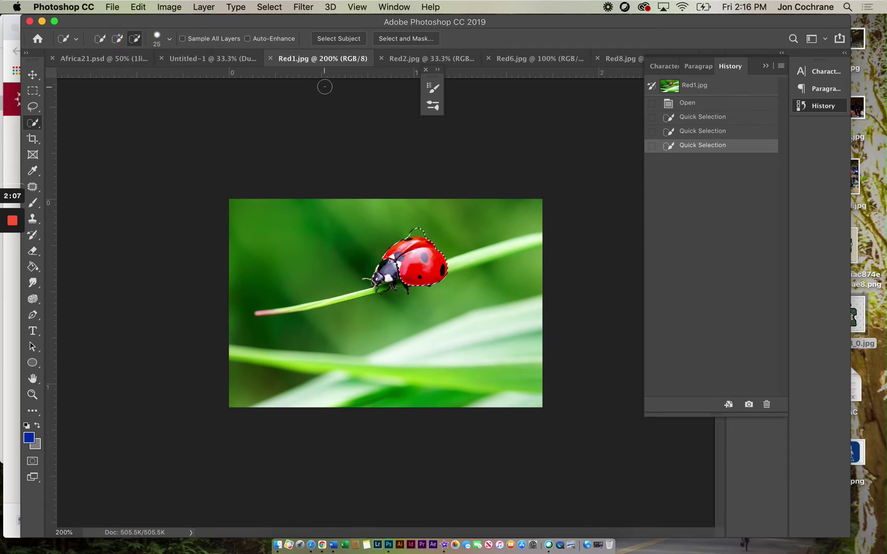
left_click(422, 230)
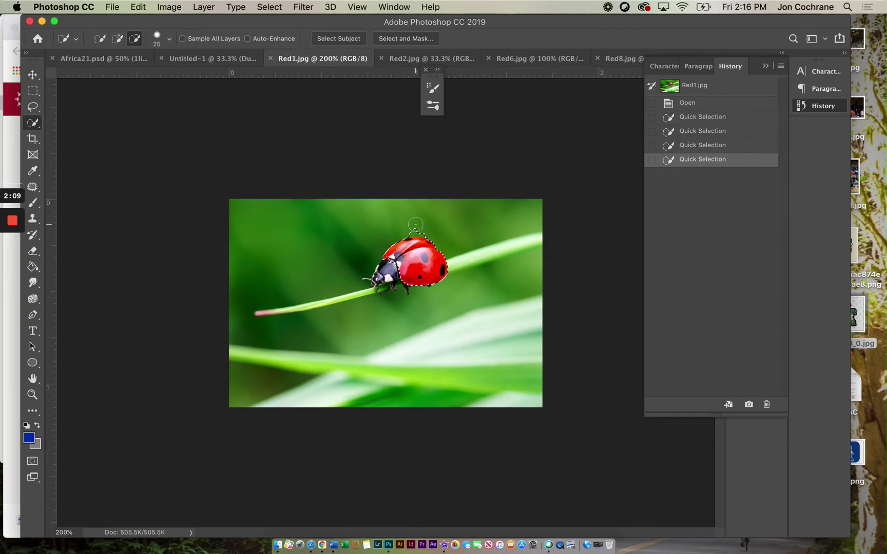
left_click(415, 226)
left_click(423, 229)
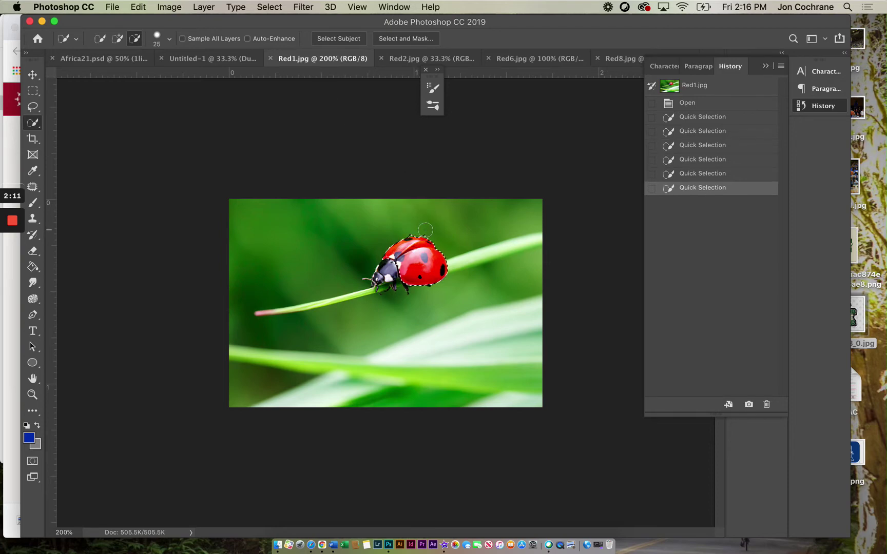
left_click(424, 229)
left_click(409, 229)
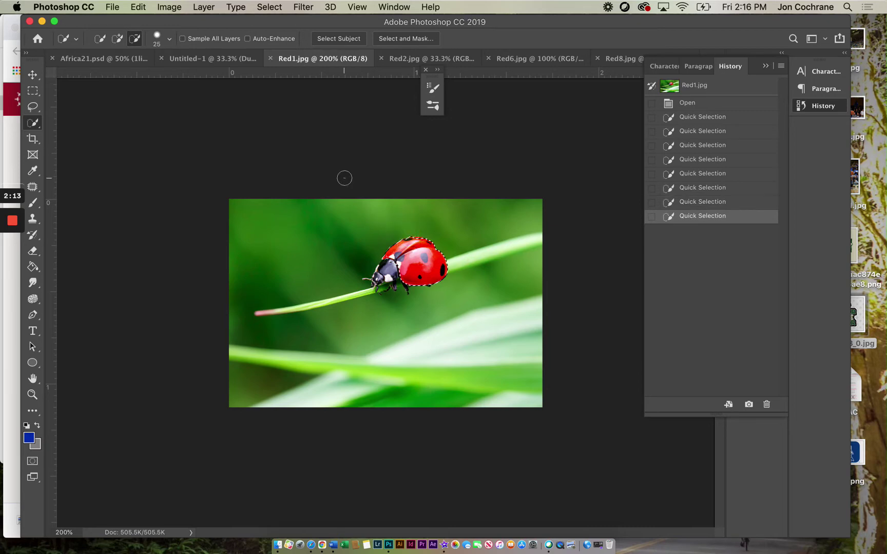
left_click(117, 38)
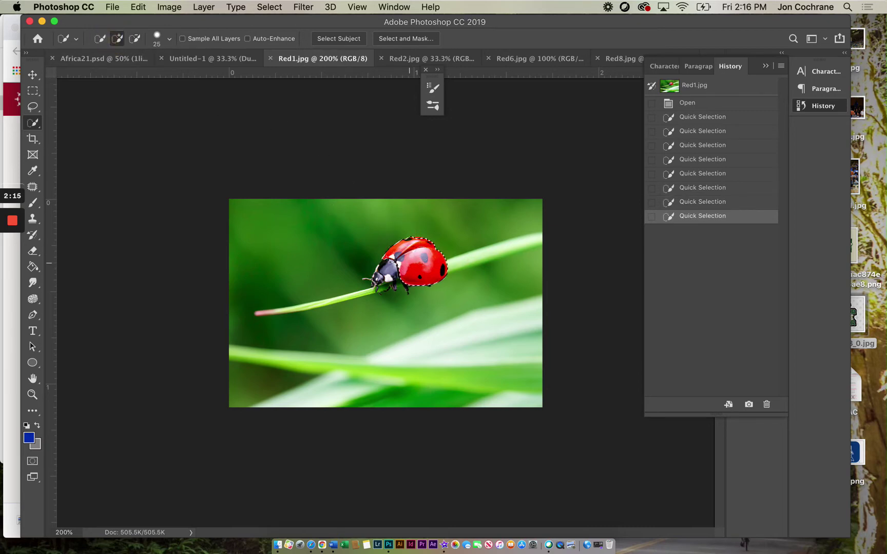
left_click(406, 251)
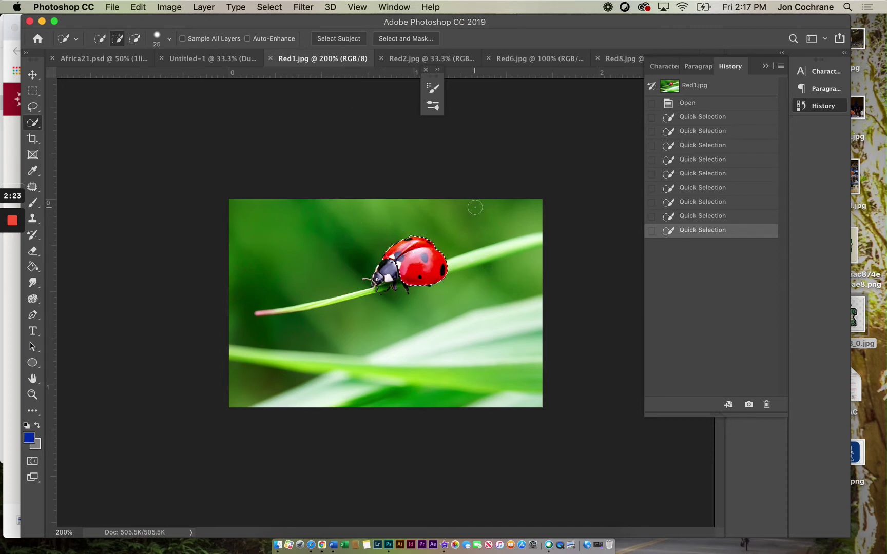
left_click(270, 7)
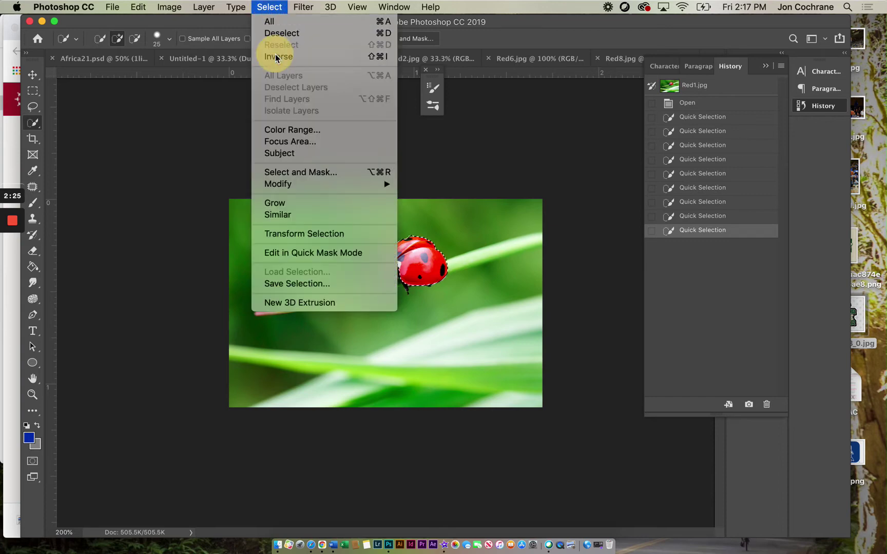
Invert the ladybug selection, desaturate the background, and deselect.
left_click(275, 58)
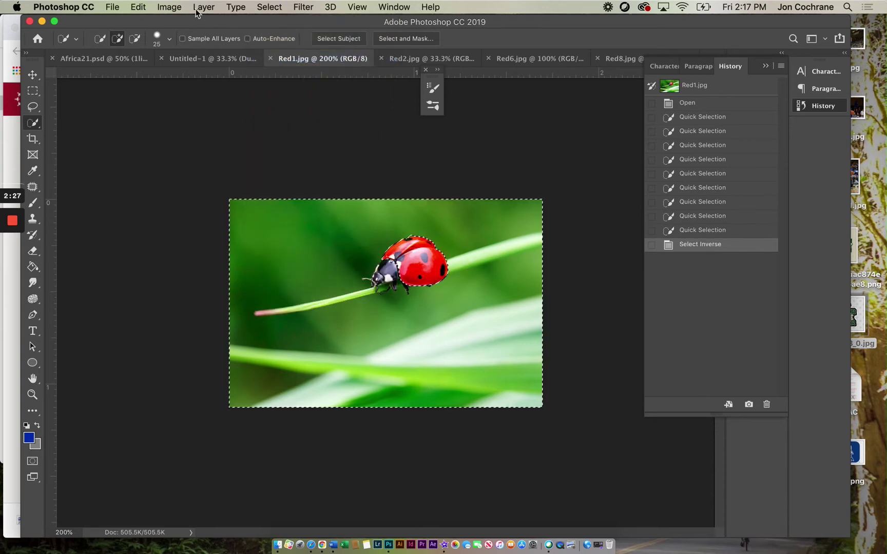
left_click(170, 8)
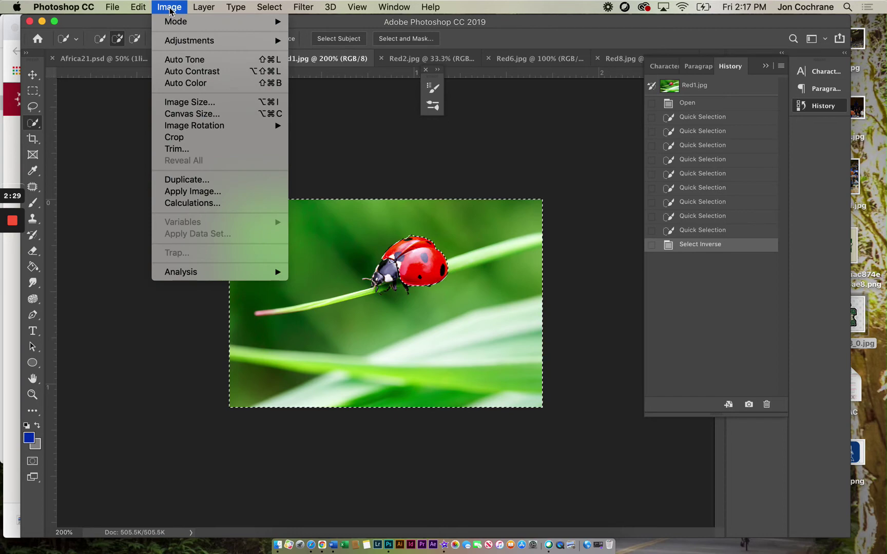
mouse_move(185, 41)
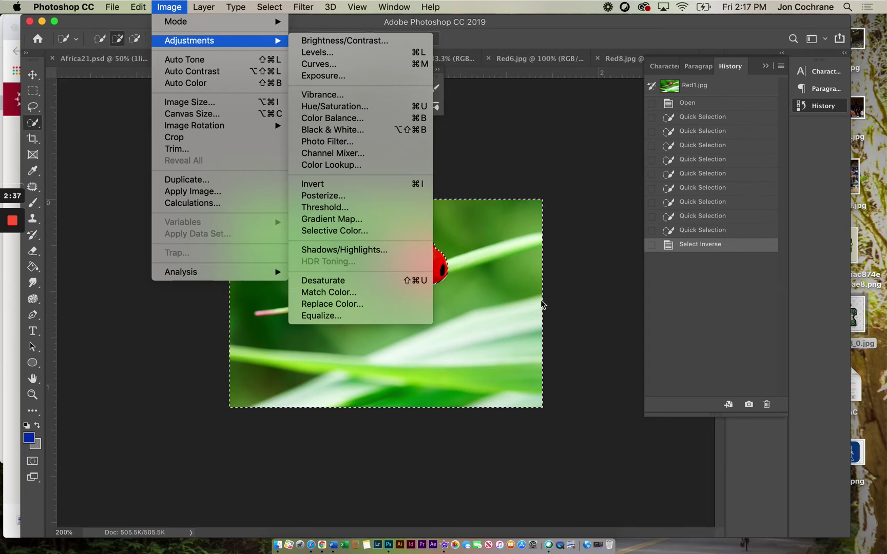
left_click(327, 280)
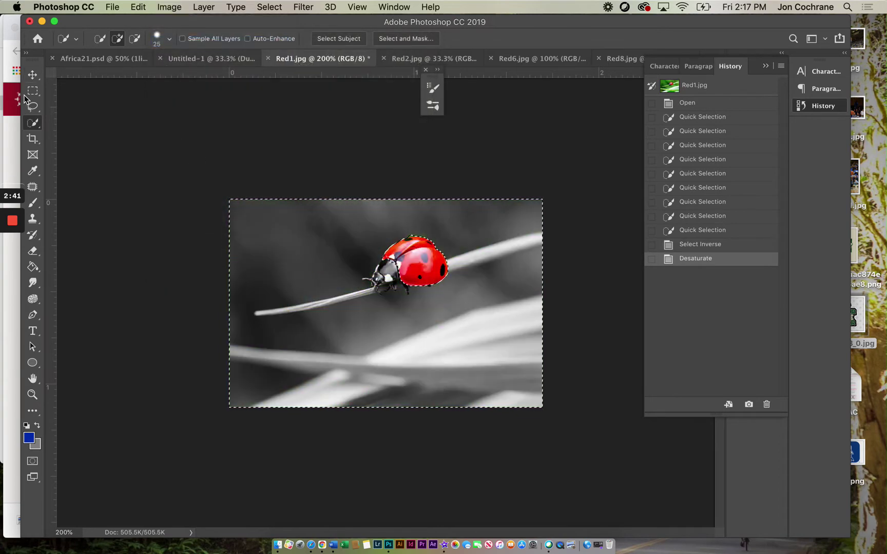
left_click(32, 91)
left_click(195, 143)
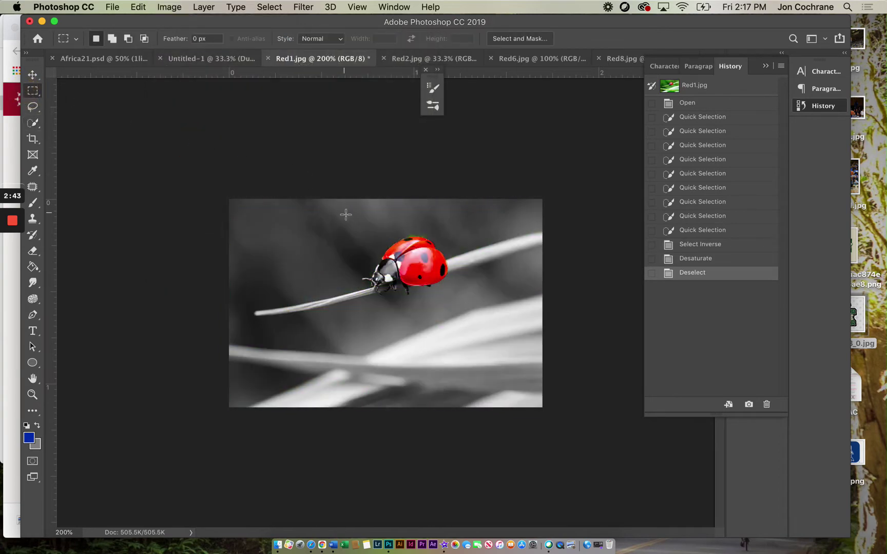
left_click(31, 108)
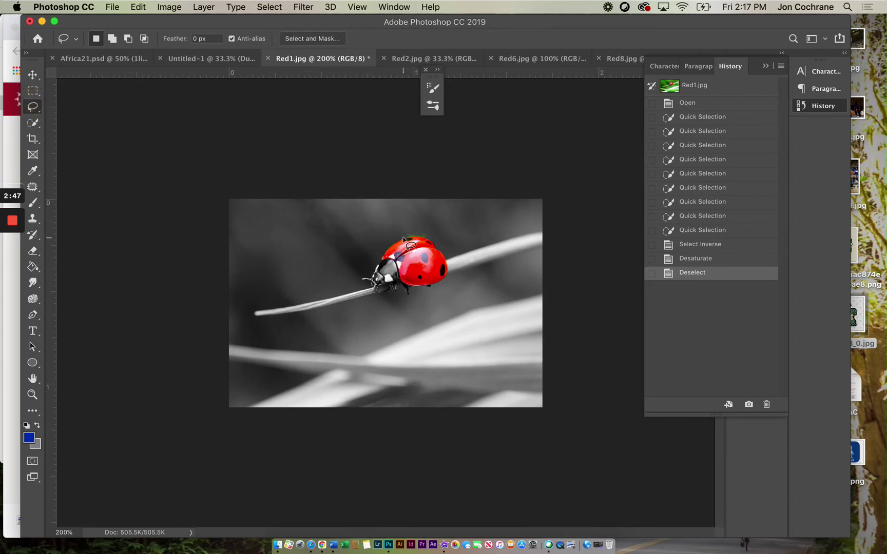
Lasso and desaturate the leftover red patch above the ladybug, then switch to Red2.jpg.
mouse_move(406, 239)
left_mouse_down()
mouse_move(434, 240)
mouse_move(436, 227)
mouse_move(400, 237)
left_mouse_up()
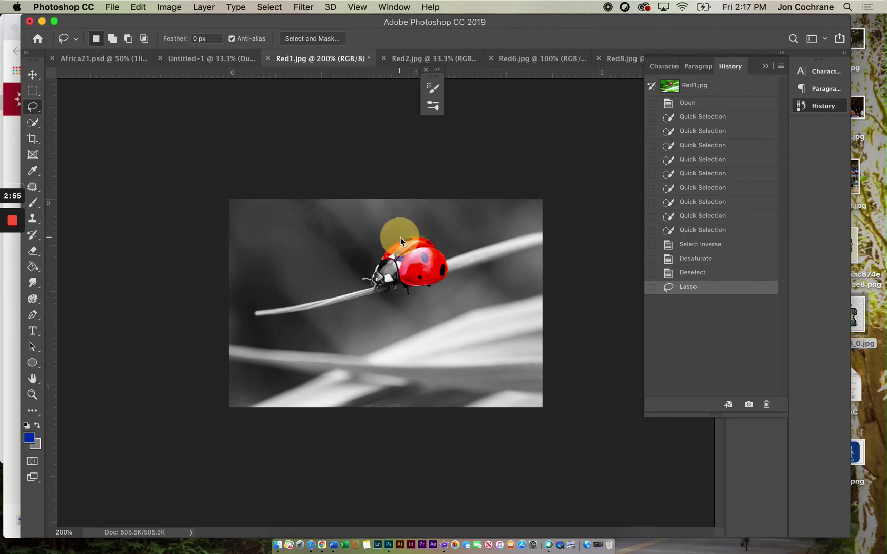
left_click(169, 7)
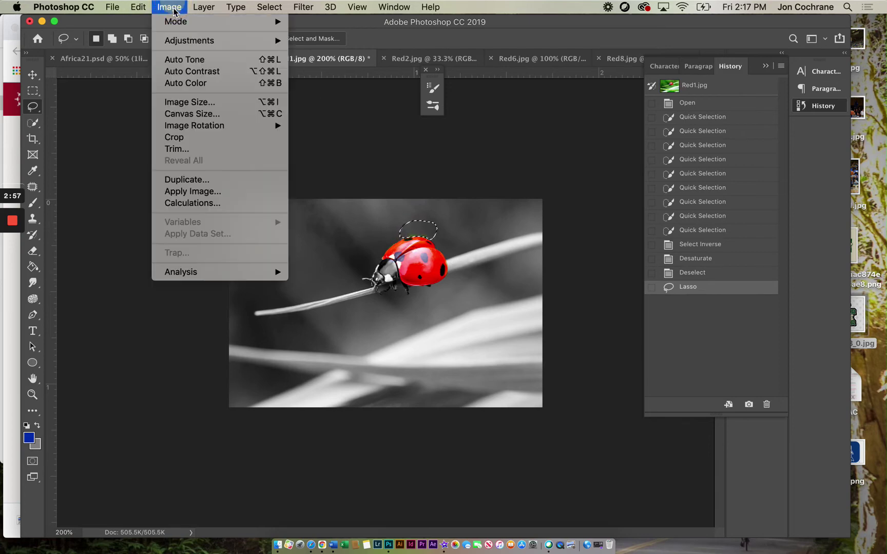
left_click(322, 280)
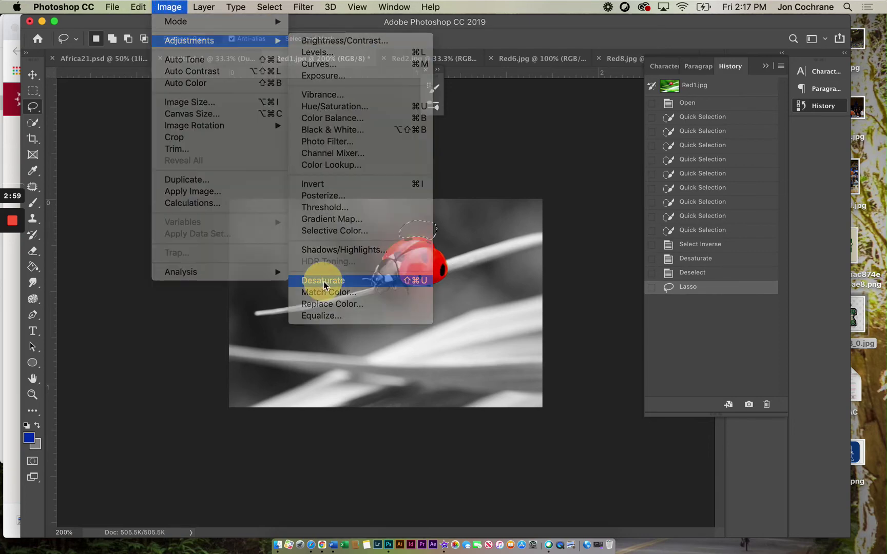
left_click(233, 170)
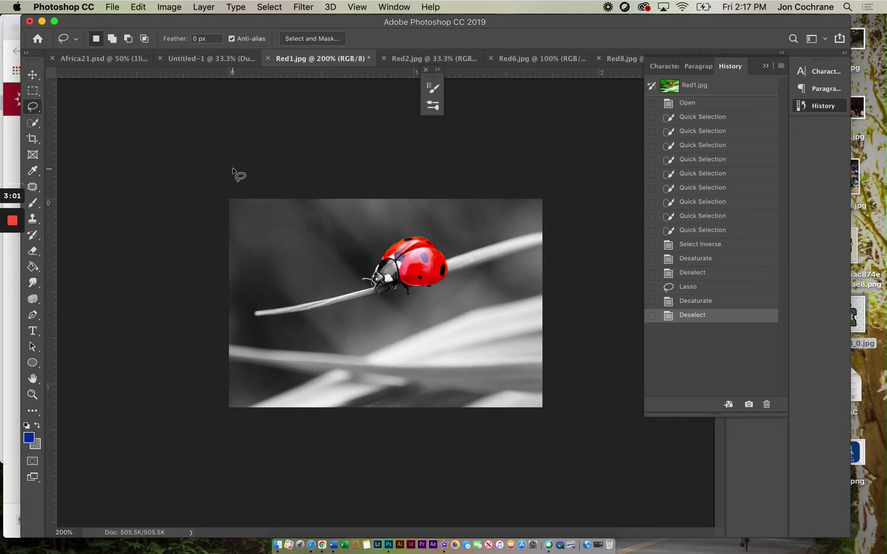
left_click(399, 58)
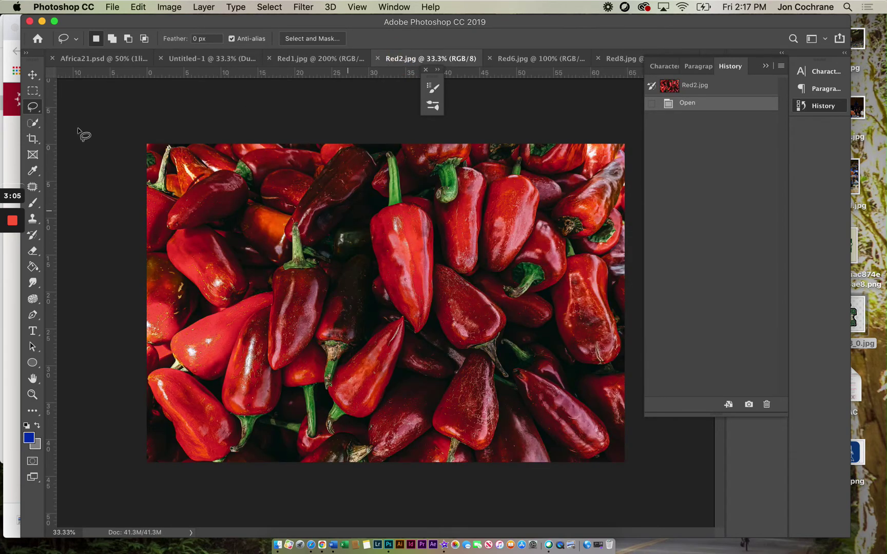
Set up the Quick Selection tool with a 77 px brush.
left_click(33, 123)
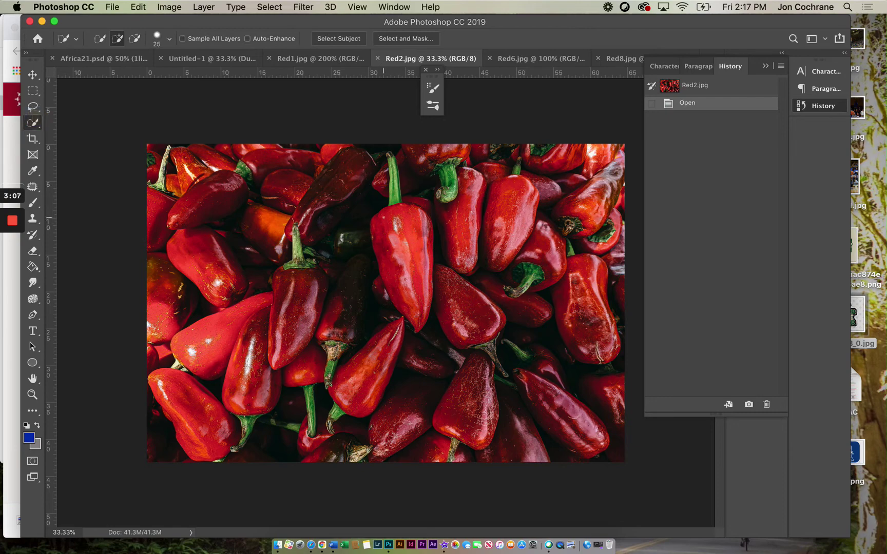
left_click(170, 39)
left_click_drag(113, 71, 146, 71)
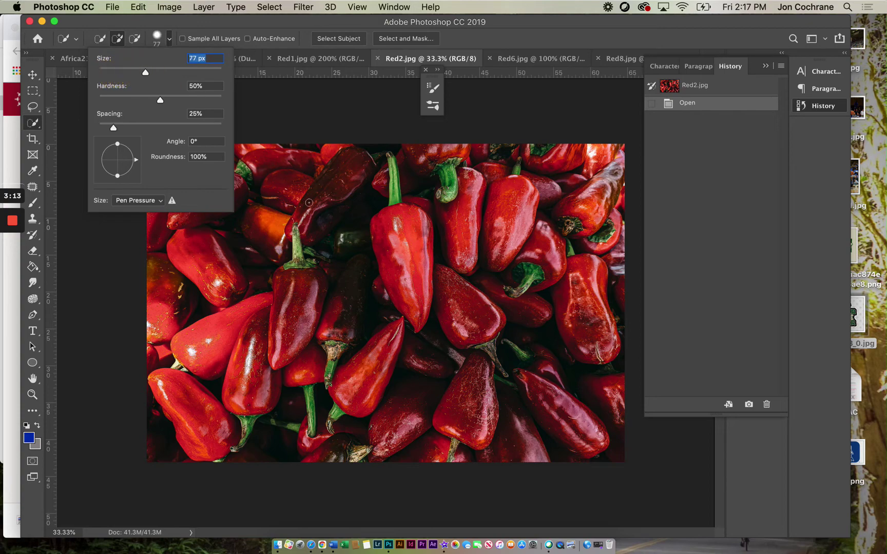
left_click(169, 39)
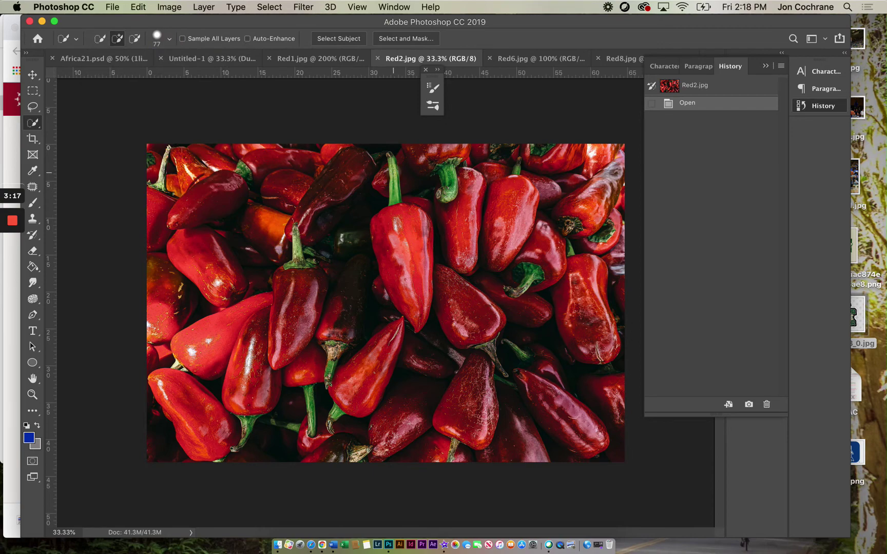
Select the central pepper's green stem and its whole red body down to the tip.
left_click(394, 172)
left_click(395, 186)
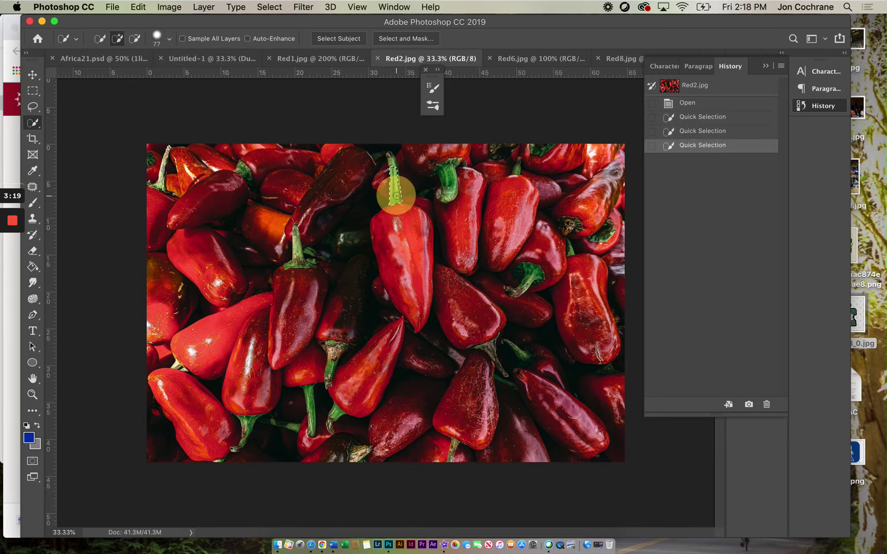
left_click(395, 169)
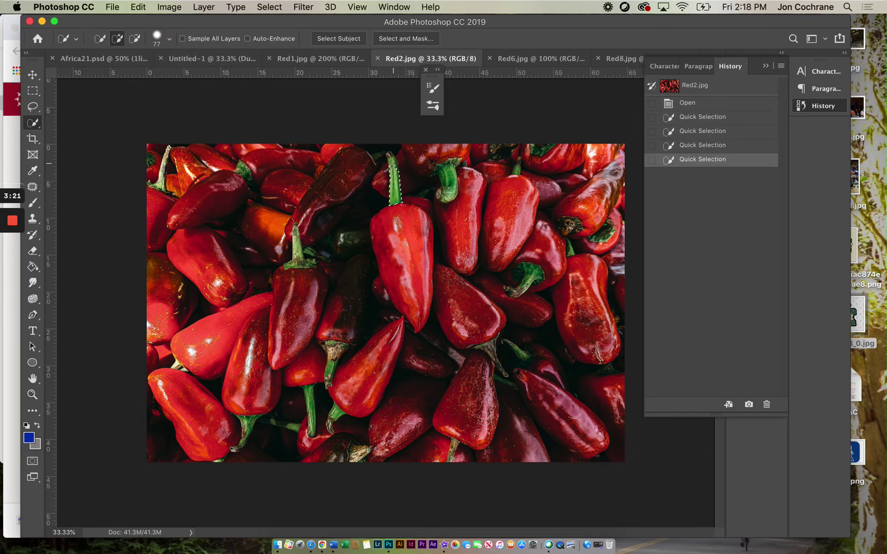
left_click(391, 162)
left_click_drag(390, 155, 403, 205)
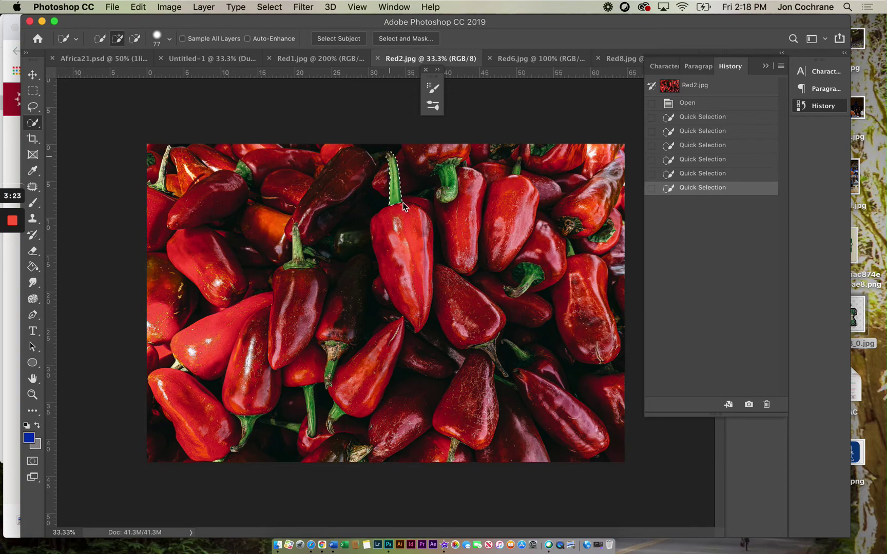
left_click_drag(397, 251, 410, 272)
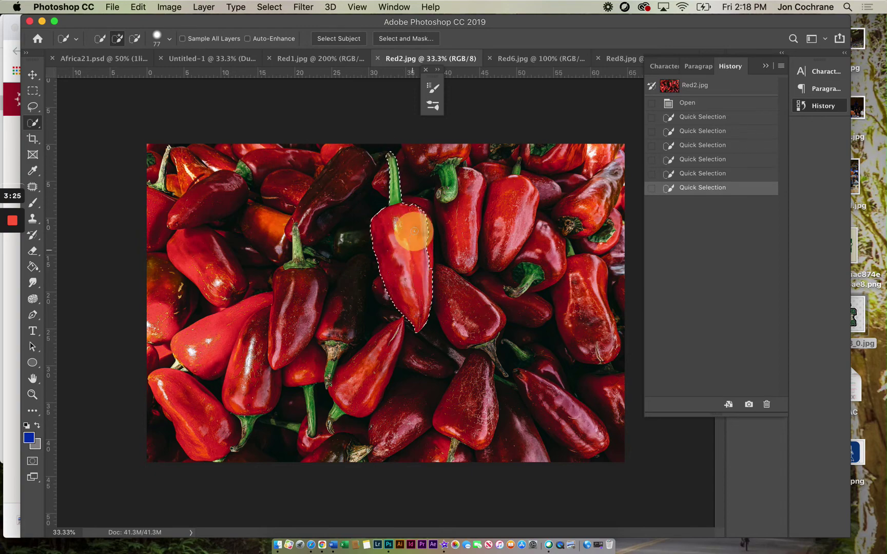
left_click_drag(414, 231, 405, 225)
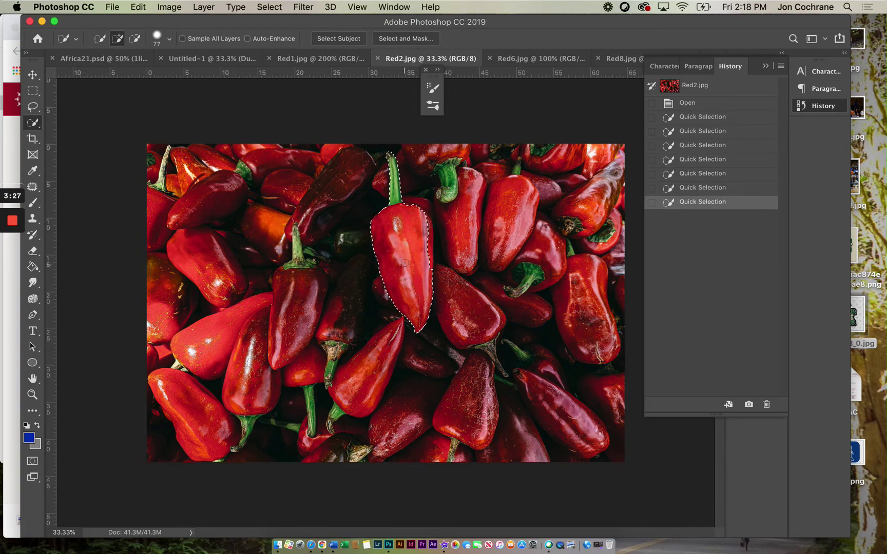
Refine the pepper selection along its left and top edges and around the stem.
left_click(374, 237)
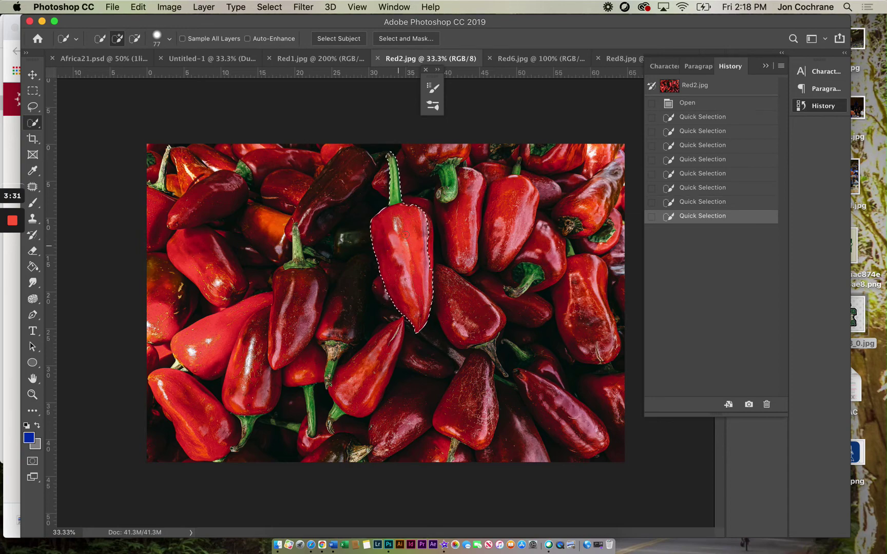
left_click(408, 208)
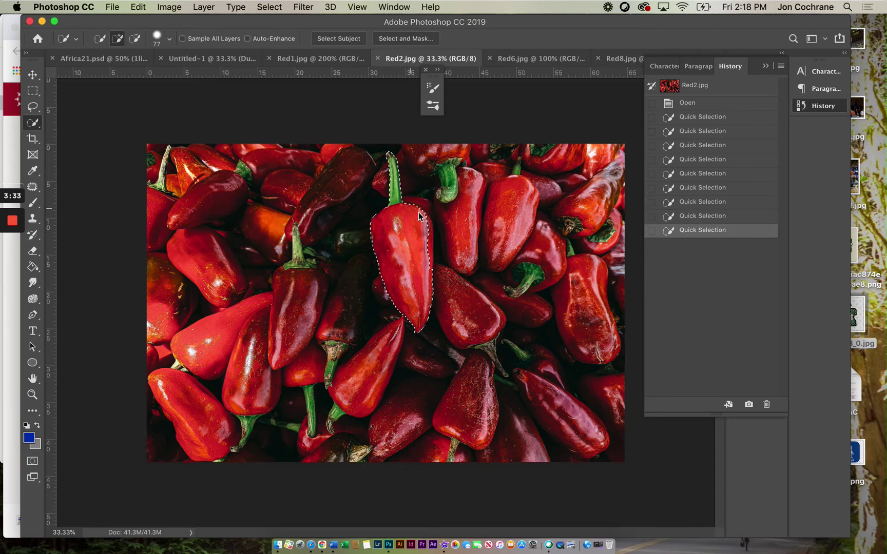
left_click(425, 225)
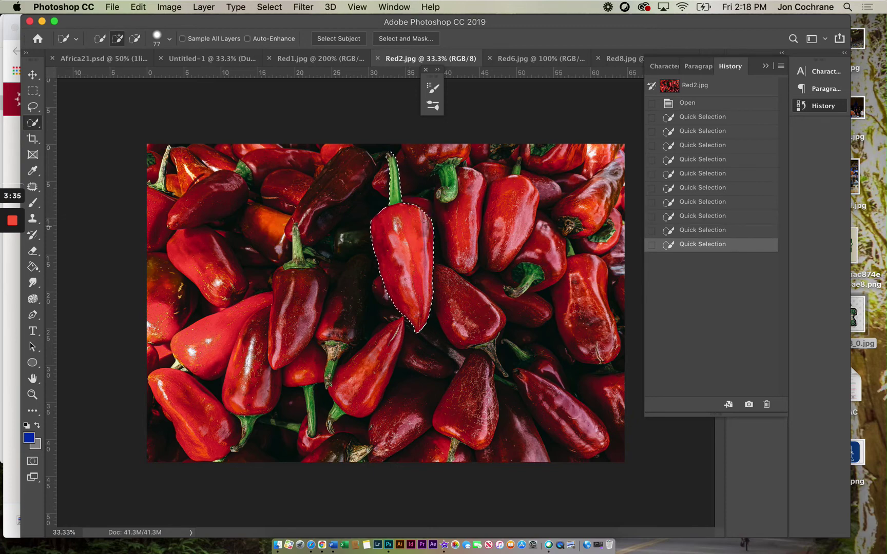
left_click(422, 217)
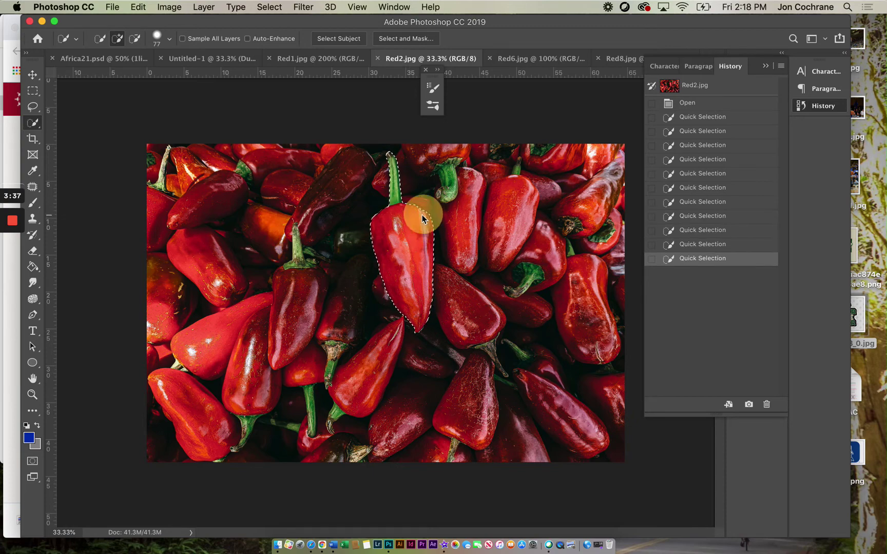
left_click(414, 209)
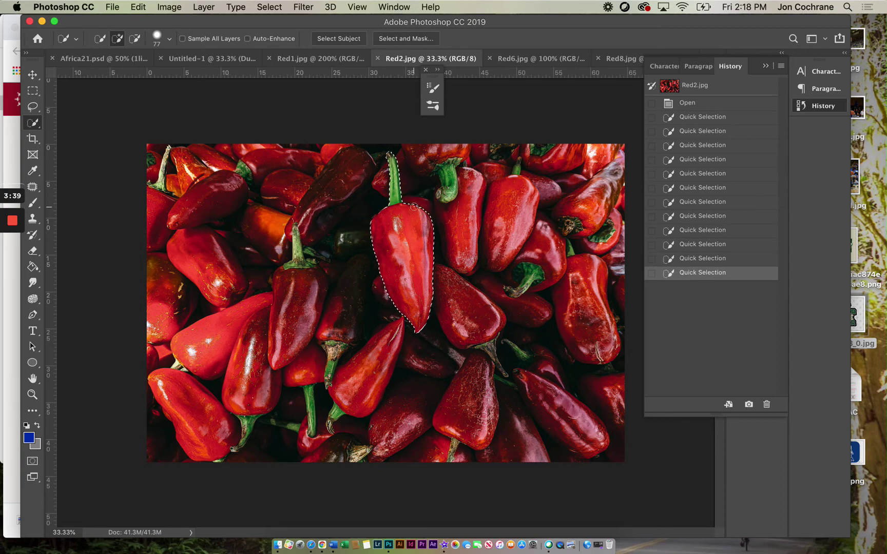
left_click(406, 212)
left_click(407, 210)
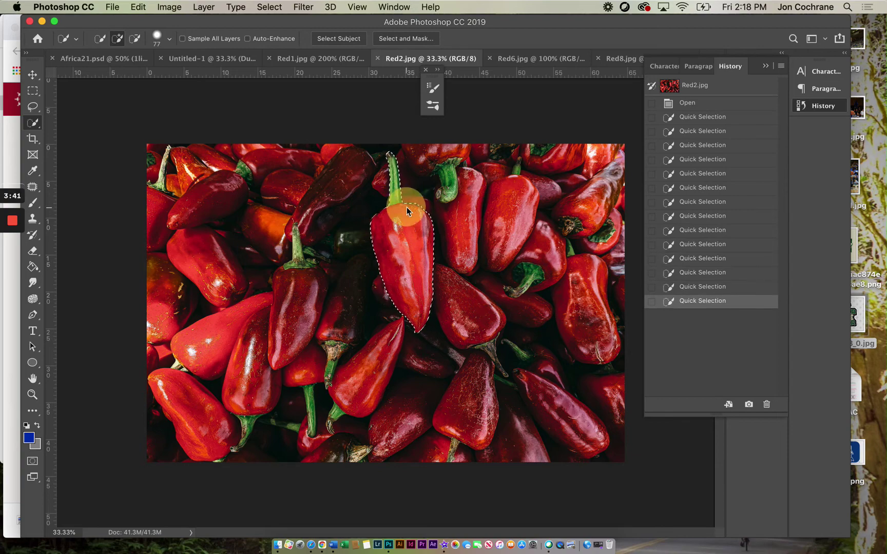
left_click(270, 6)
Invert the pepper selection, desaturate the surrounding peppers, and deselect.
left_click(286, 59)
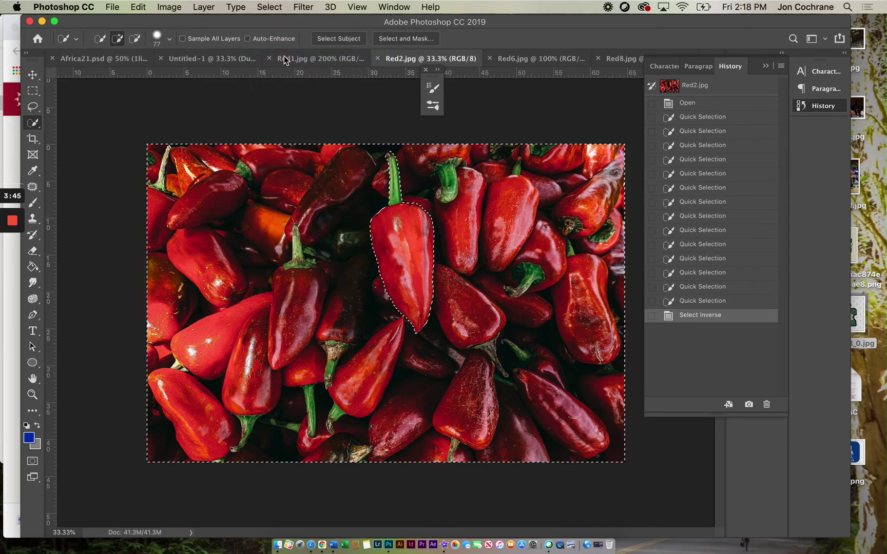
left_click(169, 7)
mouse_move(187, 41)
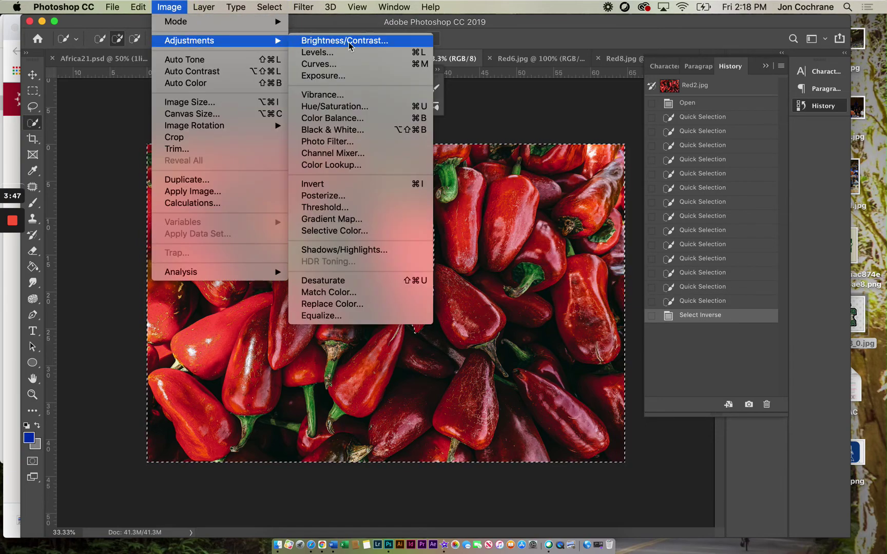
left_click(328, 282)
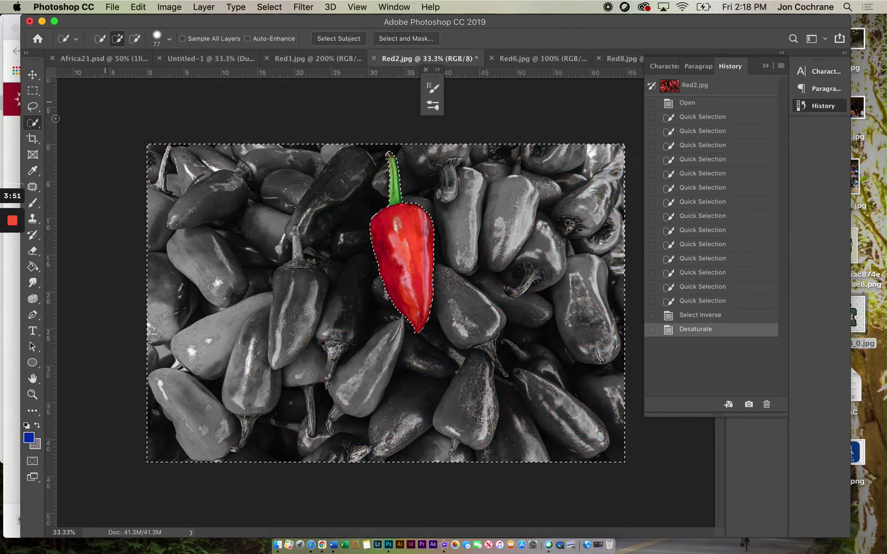
left_click(32, 106)
left_click(109, 119)
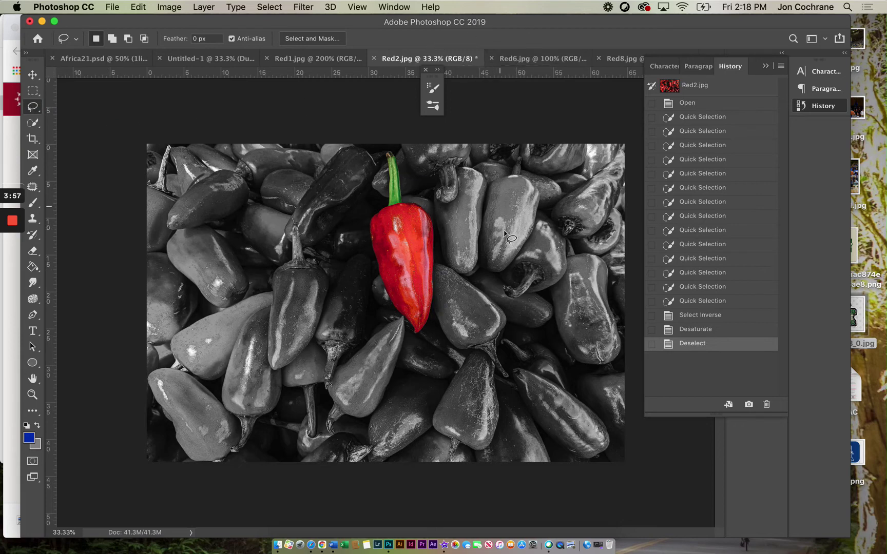
Switch to Red6.jpg and zoom in to 200%.
left_click(528, 59)
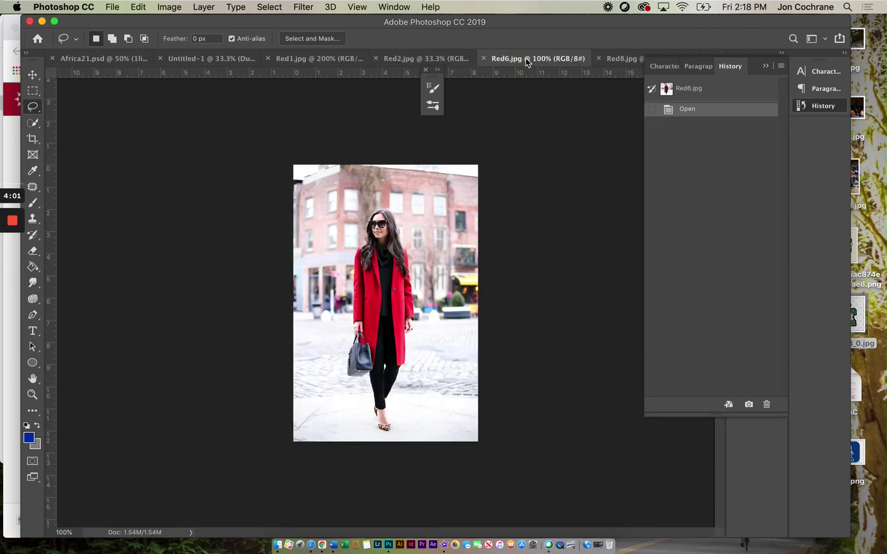
left_click(32, 394)
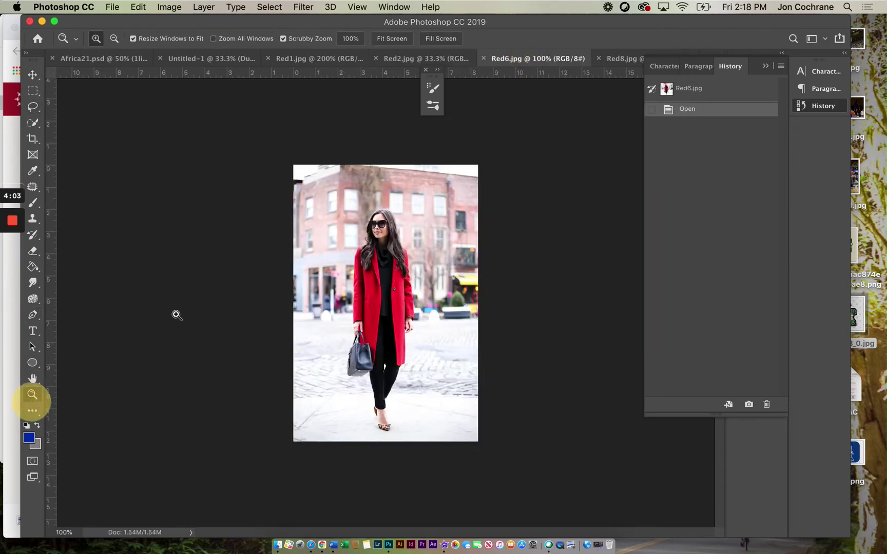
left_click(390, 299)
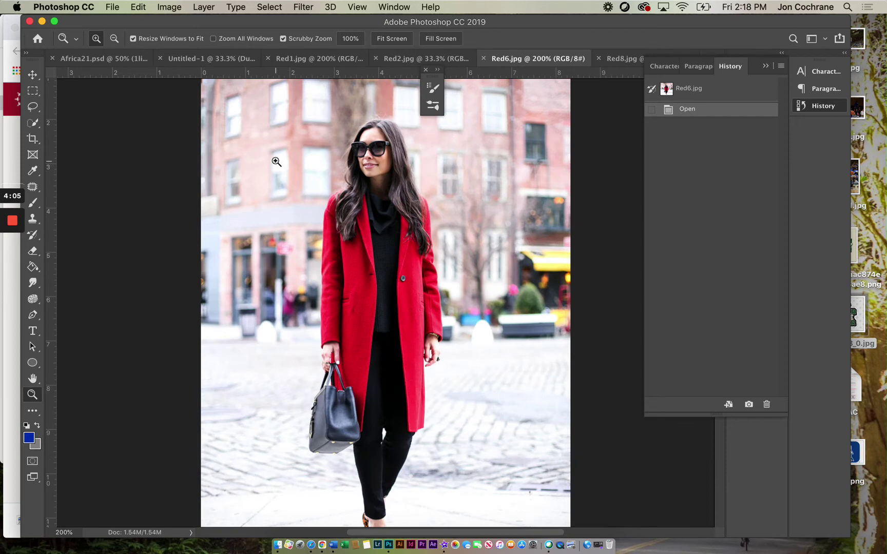
Quick-select the coat's left side and collar area with a 35 px brush.
left_click(32, 125)
left_click(347, 273)
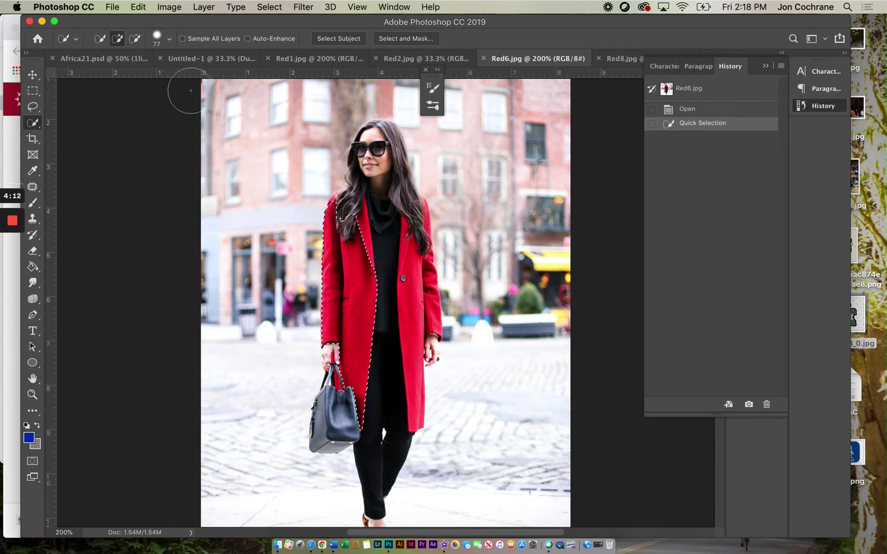
left_click(169, 38)
left_click_drag(146, 75, 119, 73)
left_click(356, 237)
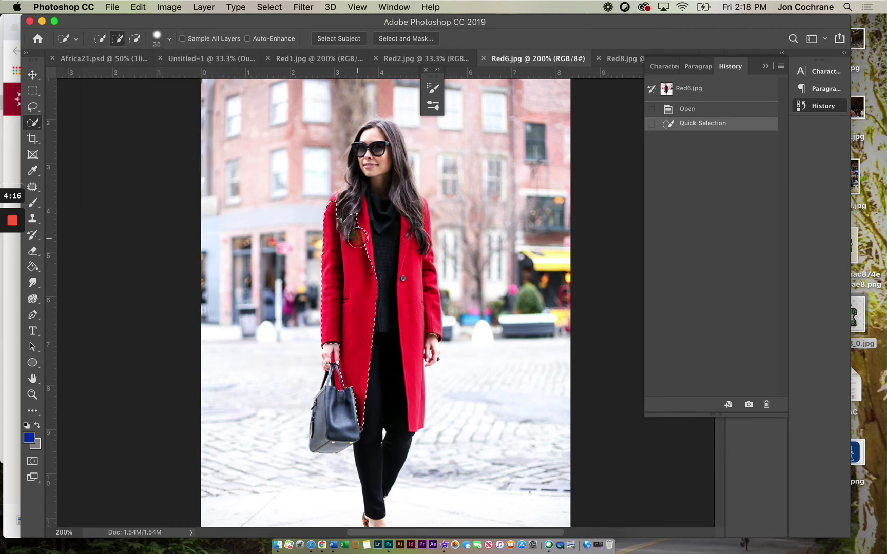
left_click(356, 223)
left_click_drag(353, 205, 344, 206)
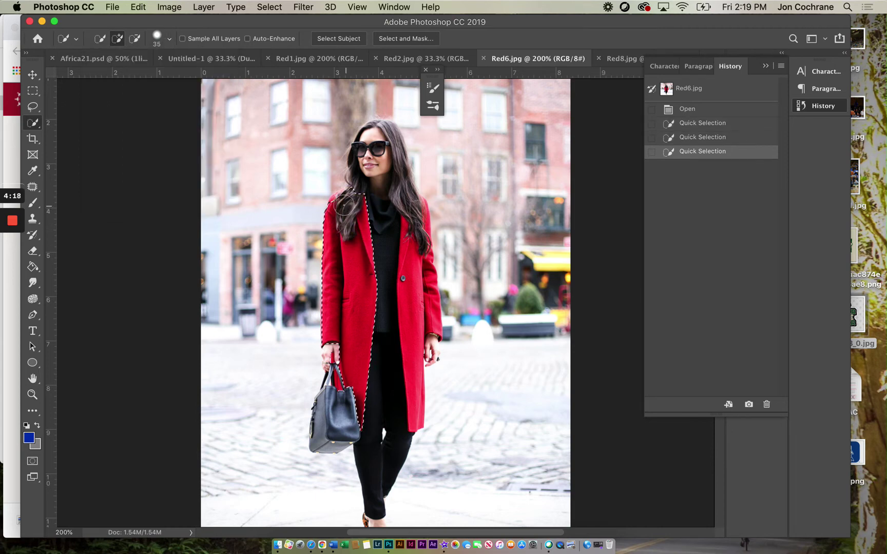
left_click(340, 207)
Extend the coat selection to the right side, right sleeve and collar near the hair.
left_click(409, 253)
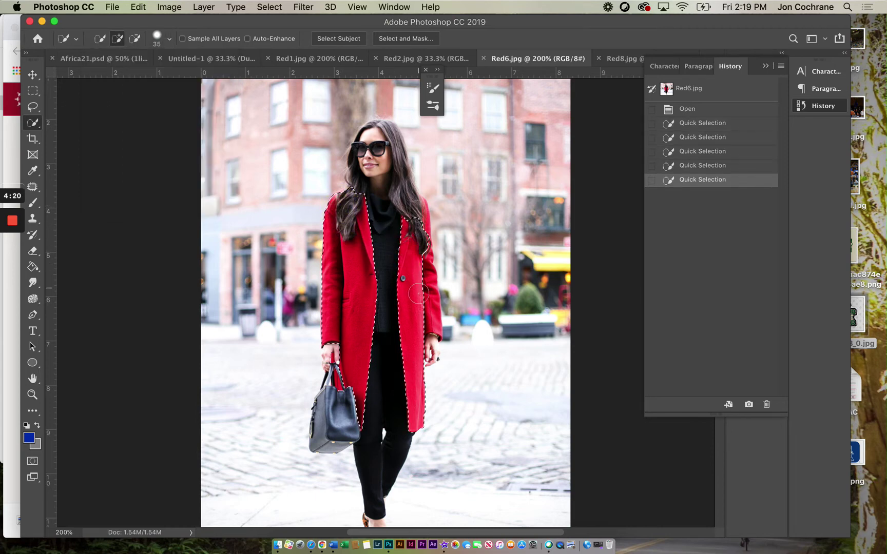
left_click(426, 307)
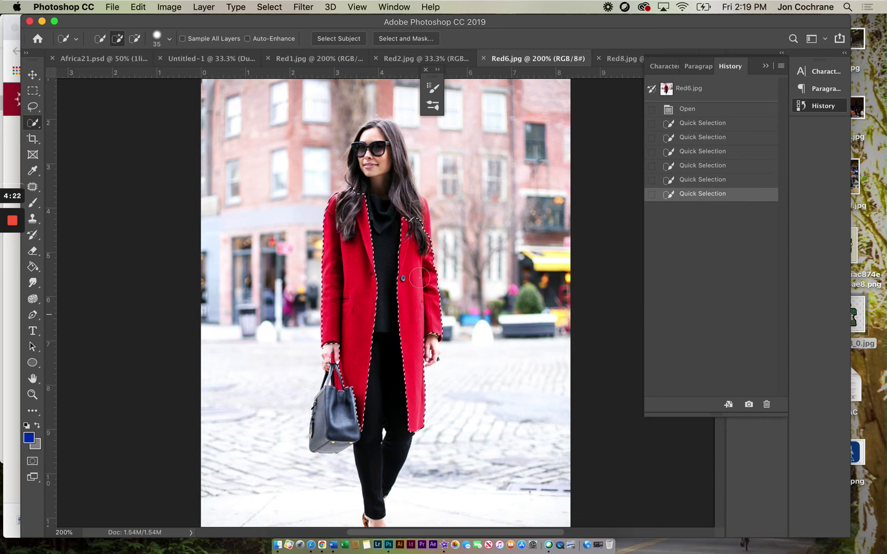
left_click(416, 231)
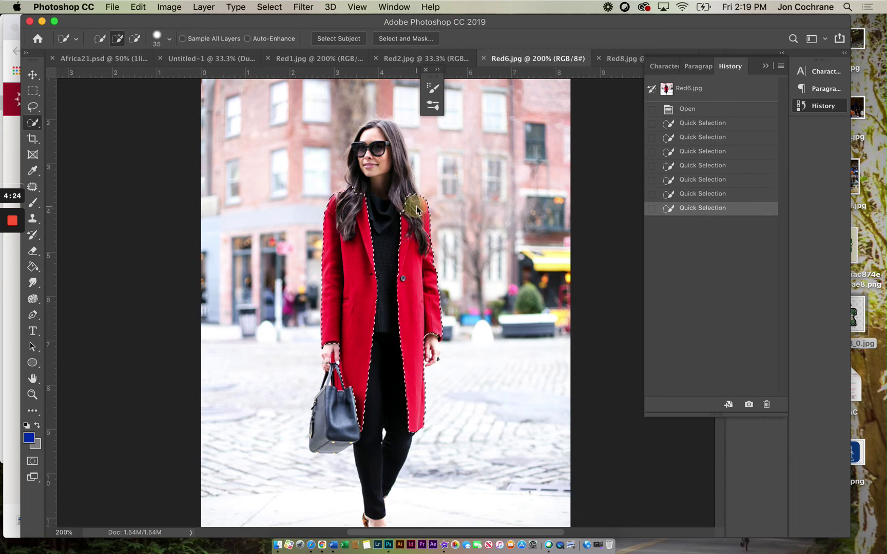
left_click(415, 206)
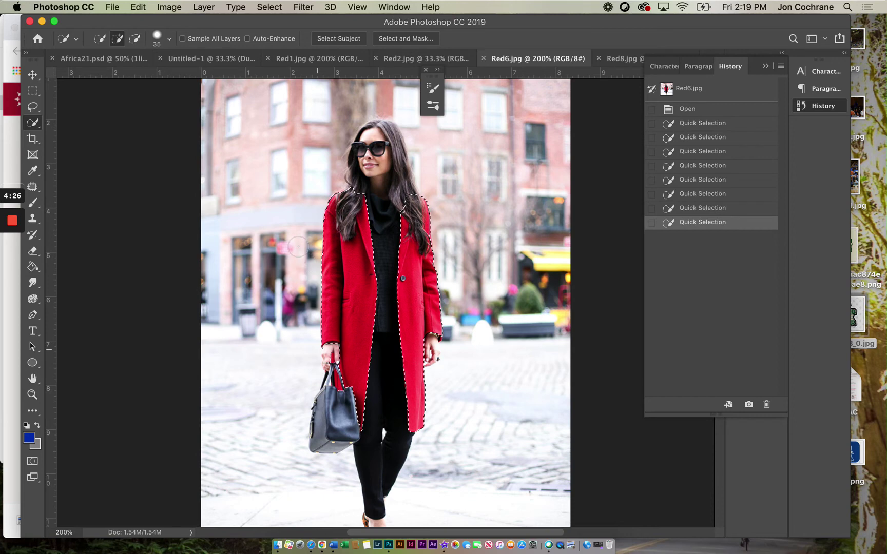
With a 10 px brush, add the coat edge near the bag.
left_click(160, 36)
left_click_drag(120, 73, 106, 75)
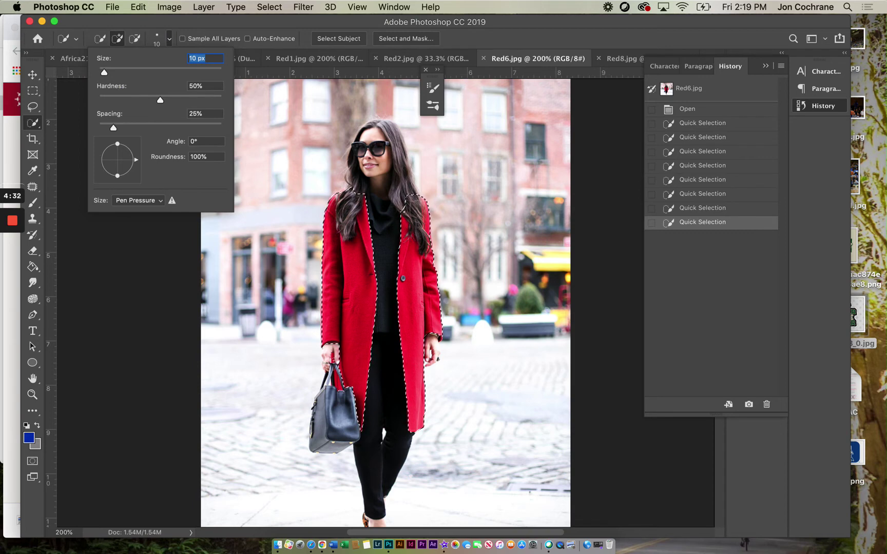
left_click(333, 359)
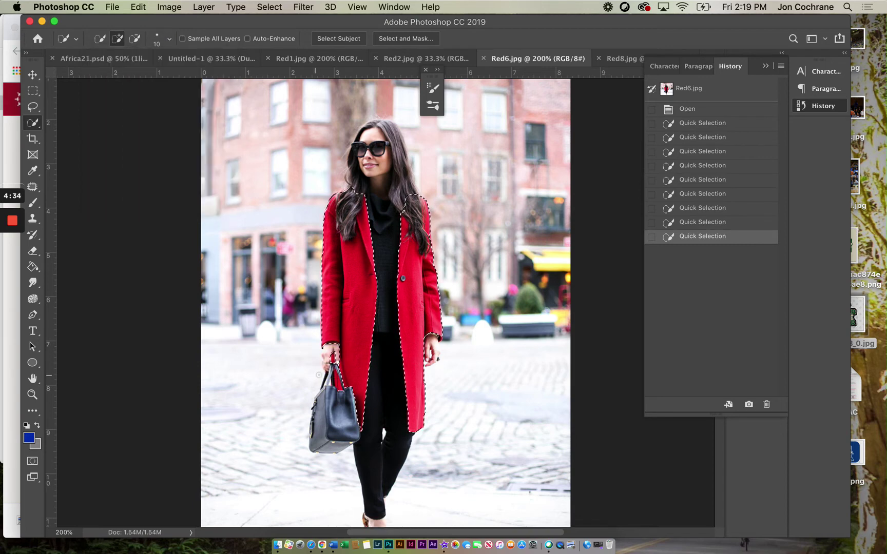
left_click(337, 383)
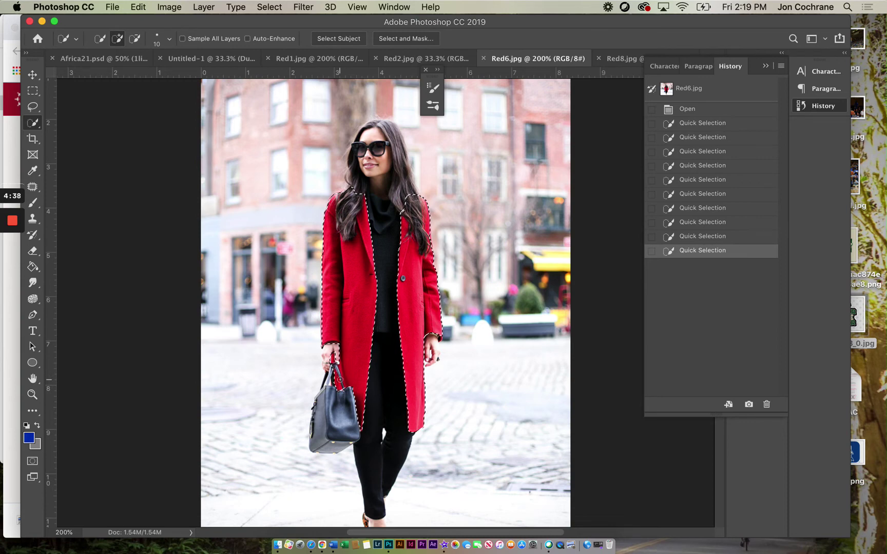
left_click(33, 109)
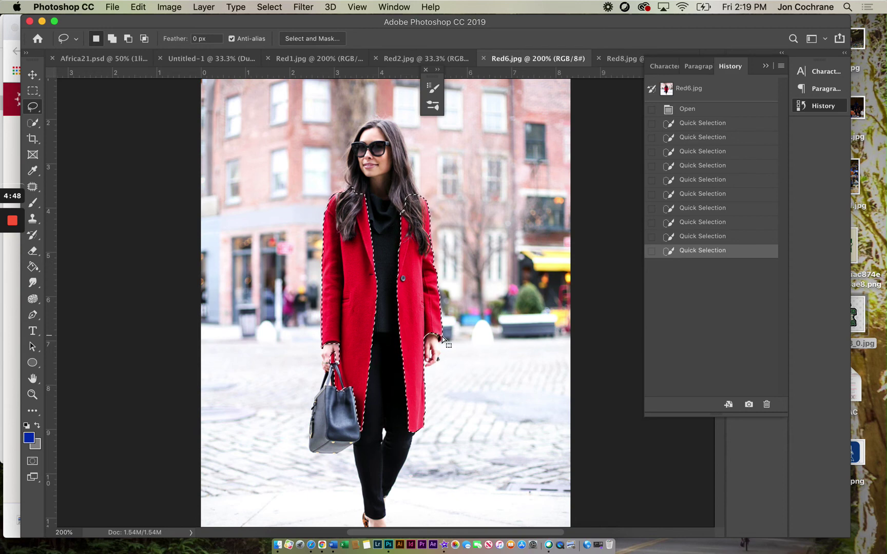
Lasso-add the coat cuff by her hand and trim the stray area along the left collar.
left_click(113, 40)
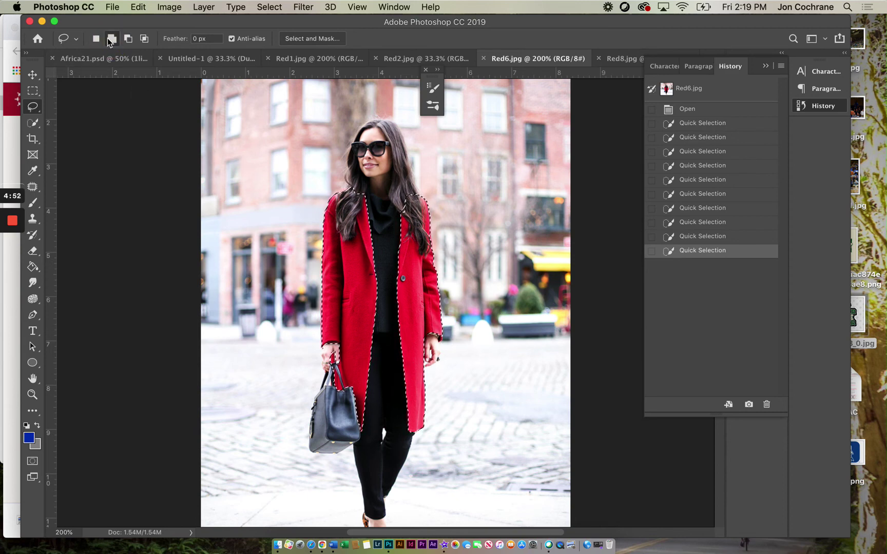
mouse_move(443, 339)
left_mouse_down()
mouse_move(434, 321)
mouse_move(454, 334)
mouse_move(451, 354)
mouse_move(443, 342)
left_mouse_up()
left_click(443, 342)
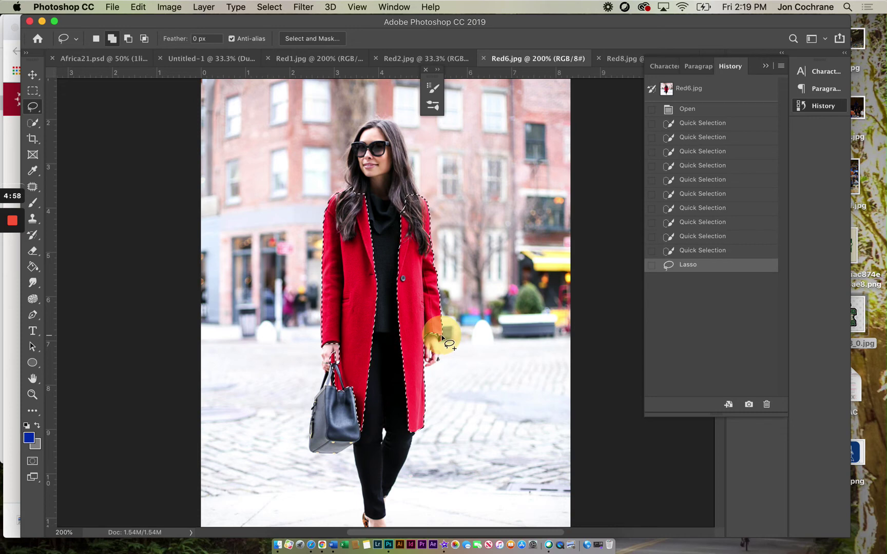
mouse_move(440, 345)
left_mouse_down()
mouse_move(435, 325)
mouse_move(451, 335)
mouse_move(441, 345)
left_mouse_up()
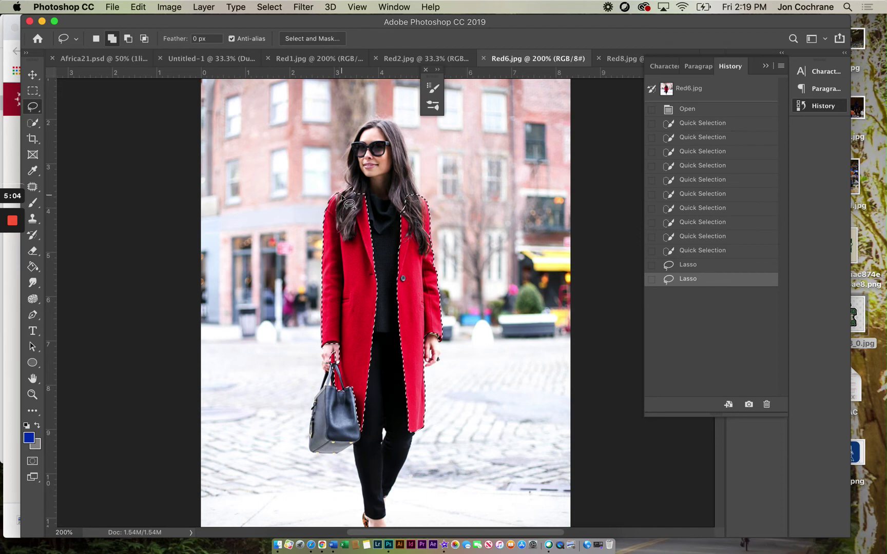
left_click(128, 38)
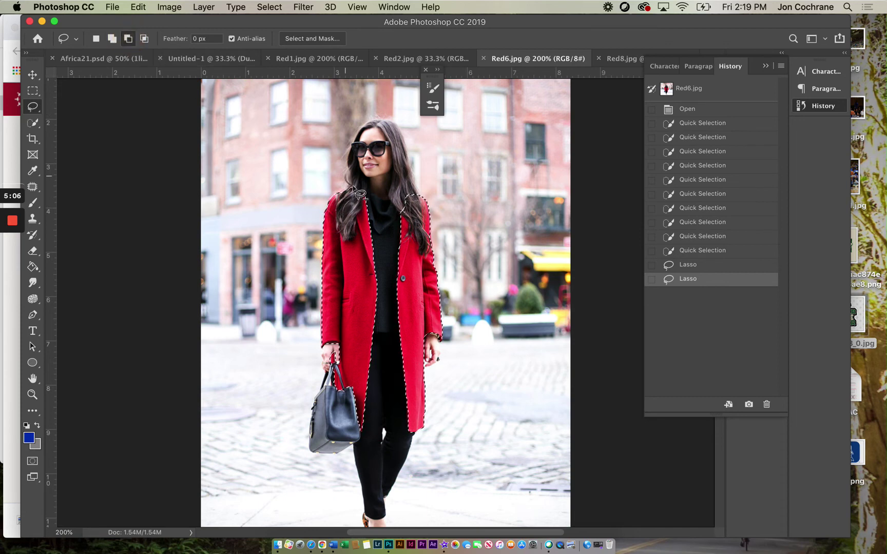
mouse_move(363, 192)
left_mouse_down()
mouse_move(355, 234)
mouse_move(345, 238)
mouse_move(333, 192)
mouse_move(356, 174)
mouse_move(366, 195)
left_mouse_up()
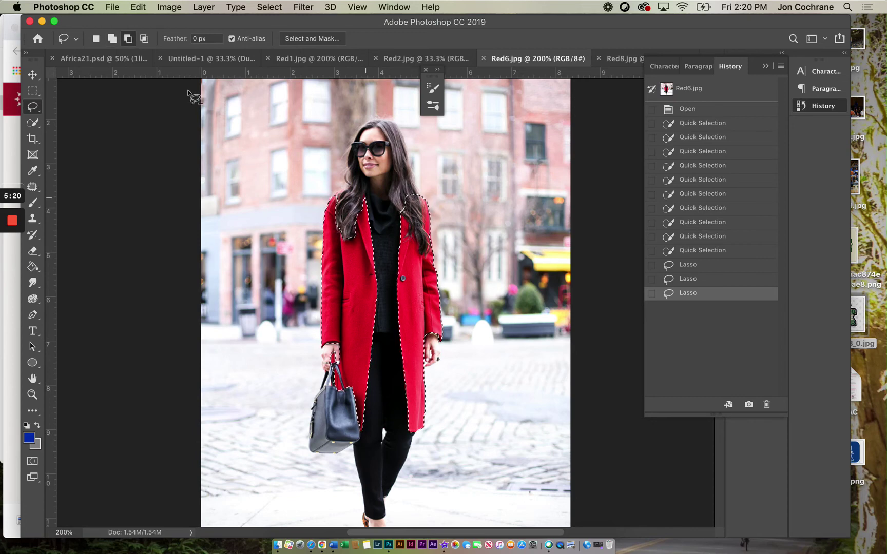
Add the missed collar piece to the coat selection, then subtract the hair beside the collar.
left_click(112, 38)
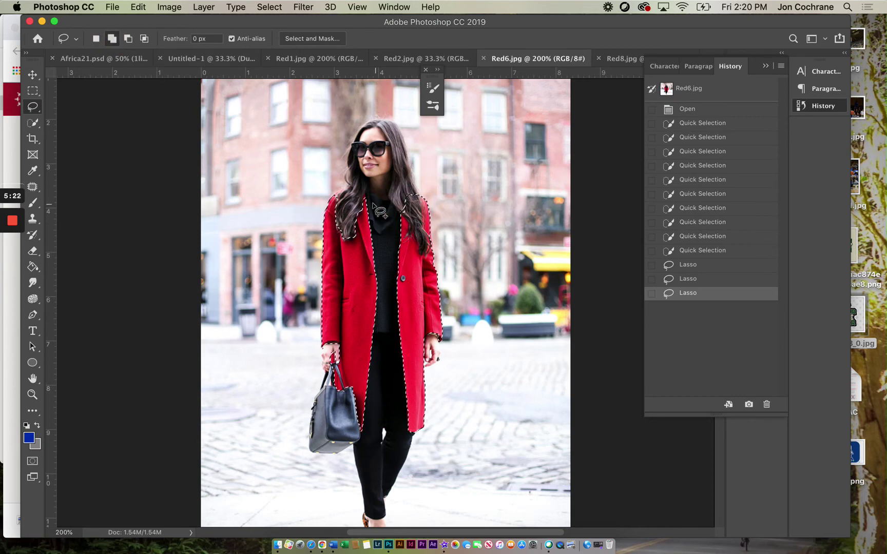
left_click_drag(365, 196, 365, 198)
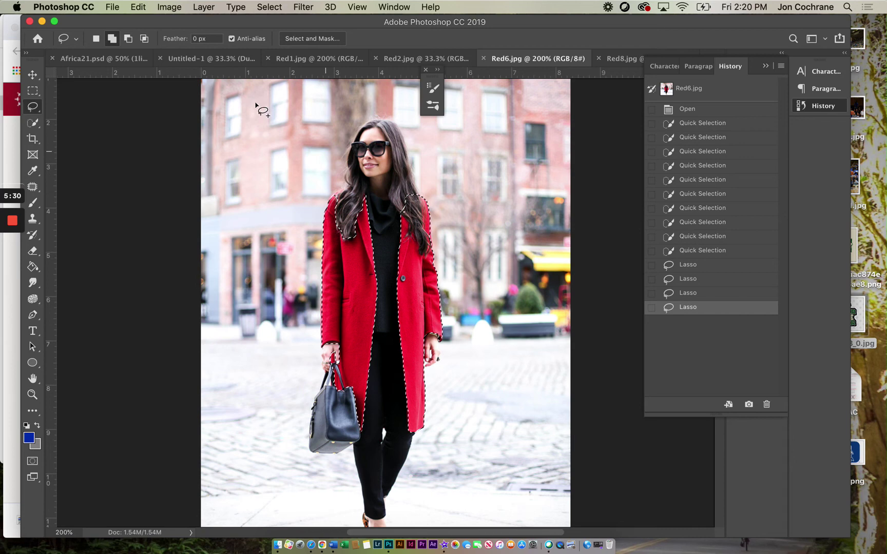
left_click(127, 39)
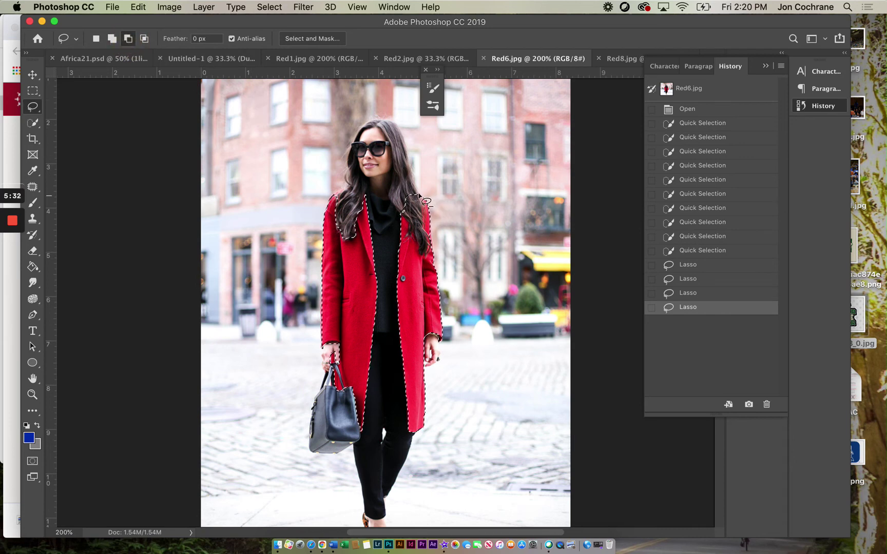
left_click_drag(420, 196, 421, 207)
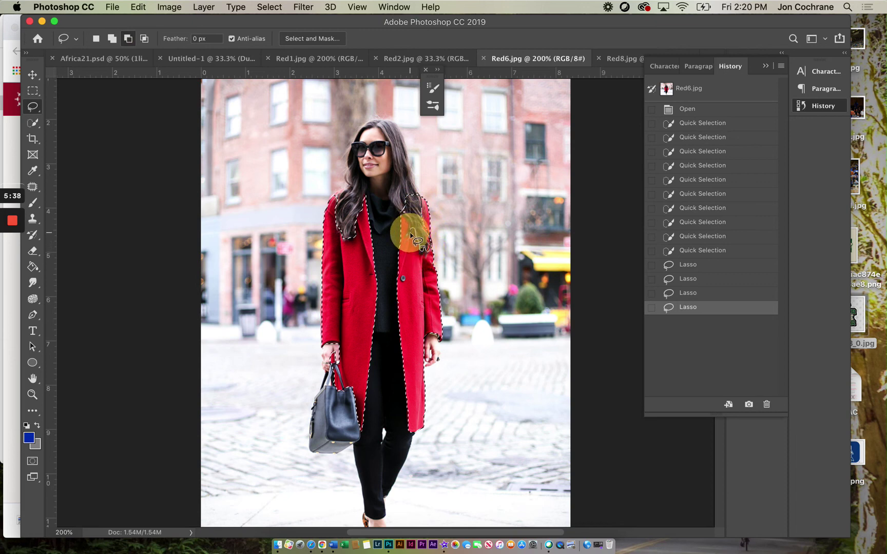
mouse_move(406, 220)
left_mouse_down()
mouse_move(396, 192)
mouse_move(421, 194)
left_mouse_up()
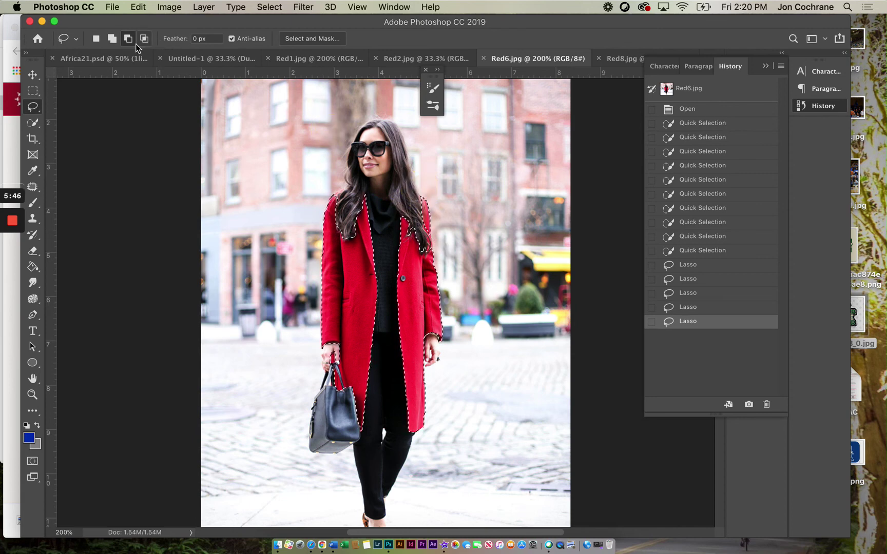
Add the coat edge beside her hair back into the selection.
left_click(111, 39)
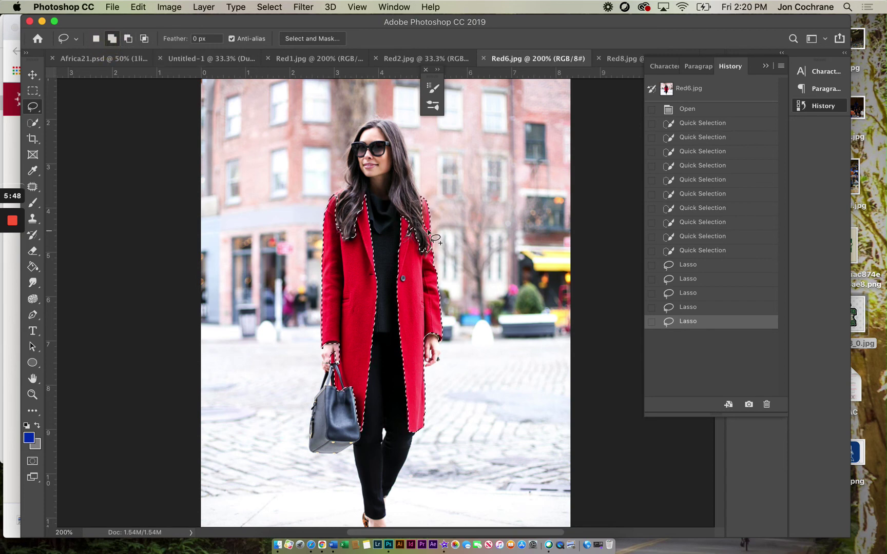
left_click_drag(424, 217, 431, 237)
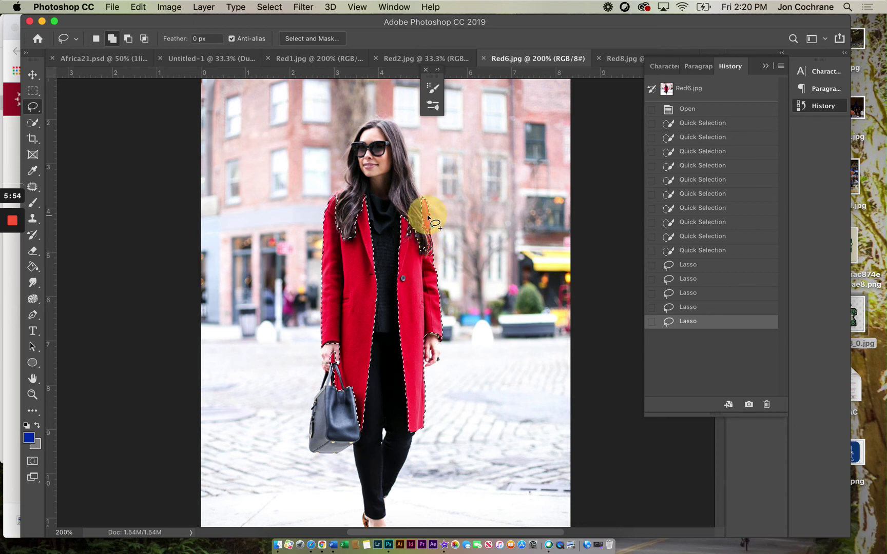
left_click_drag(429, 223, 431, 226)
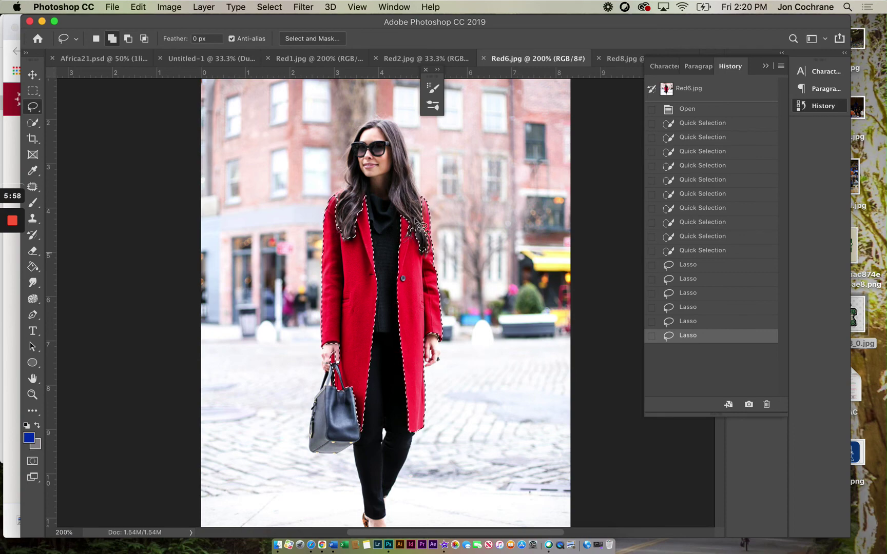
Invert the selection and desaturate everything except the red coat.
left_click(298, 6)
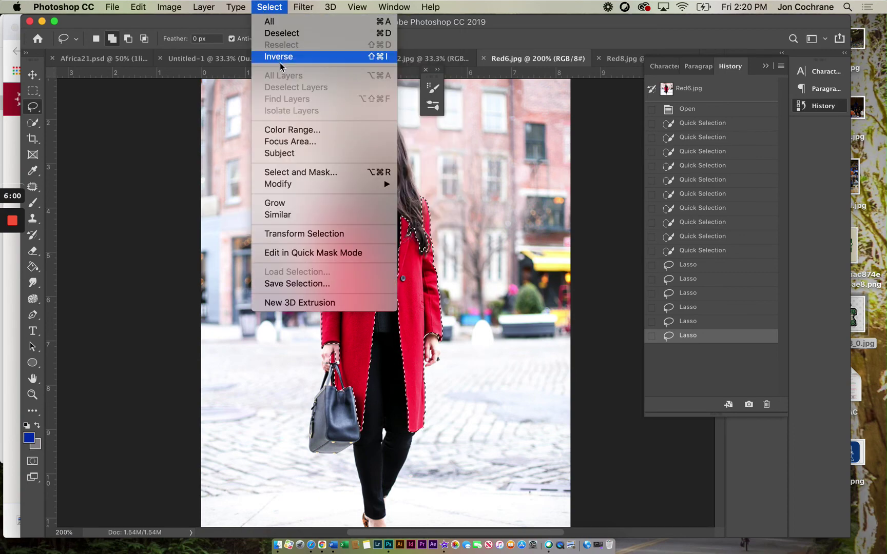
left_click(279, 58)
left_click(169, 6)
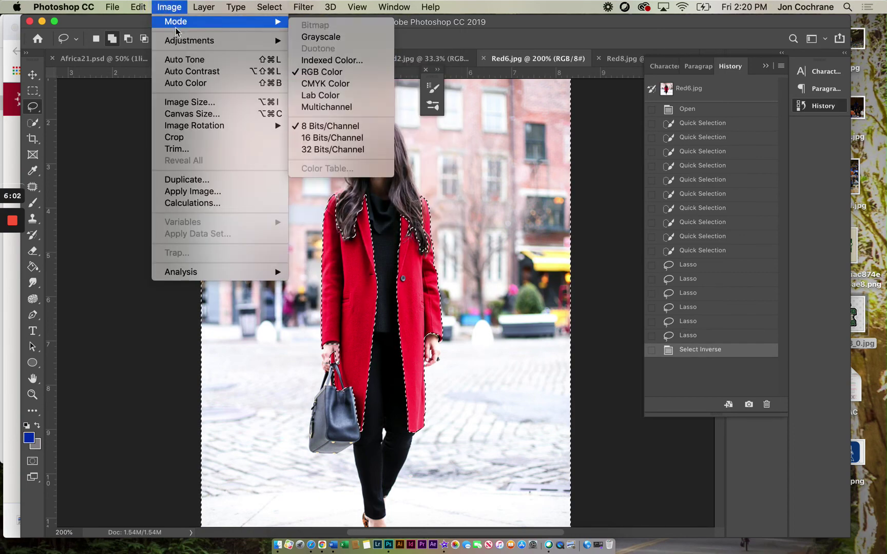
left_click(169, 6)
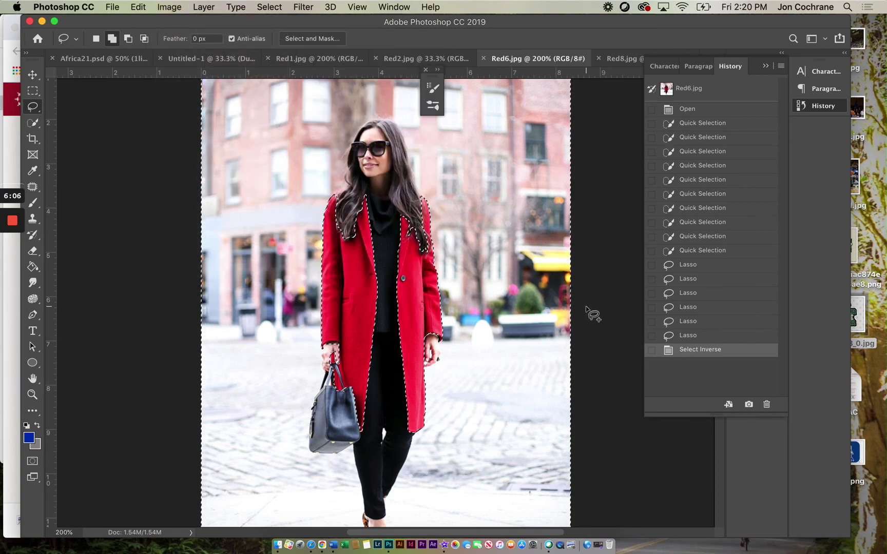
left_click(169, 7)
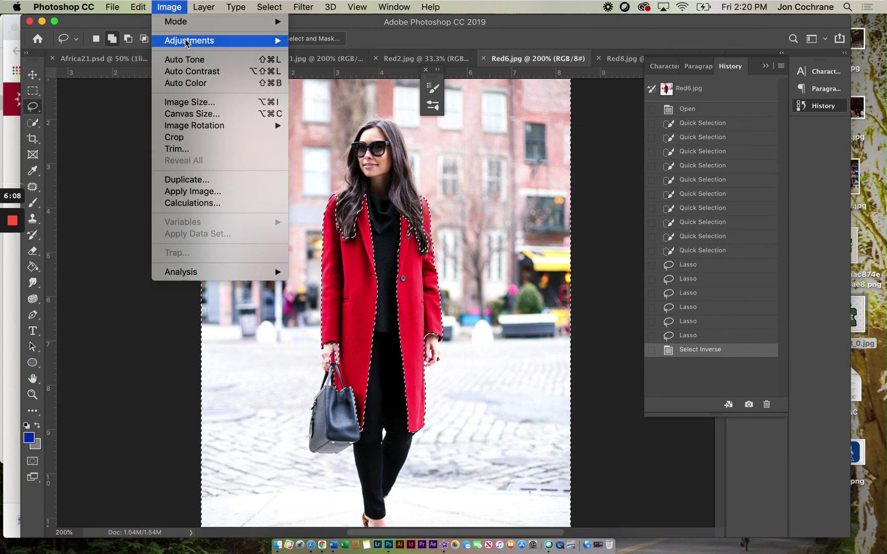
mouse_move(190, 41)
left_click(338, 280)
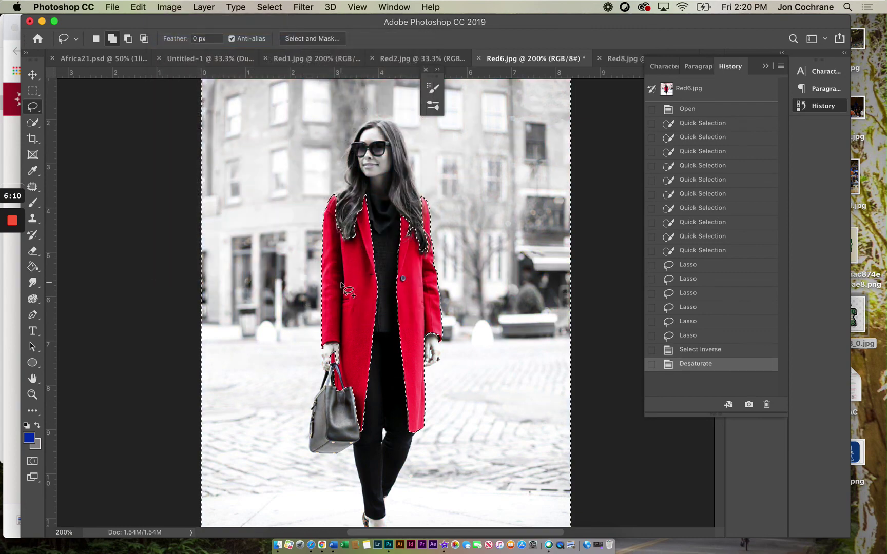
Deselect by clicking on the canvas with the Rectangular Marquee tool.
left_click(33, 91)
left_click(207, 128)
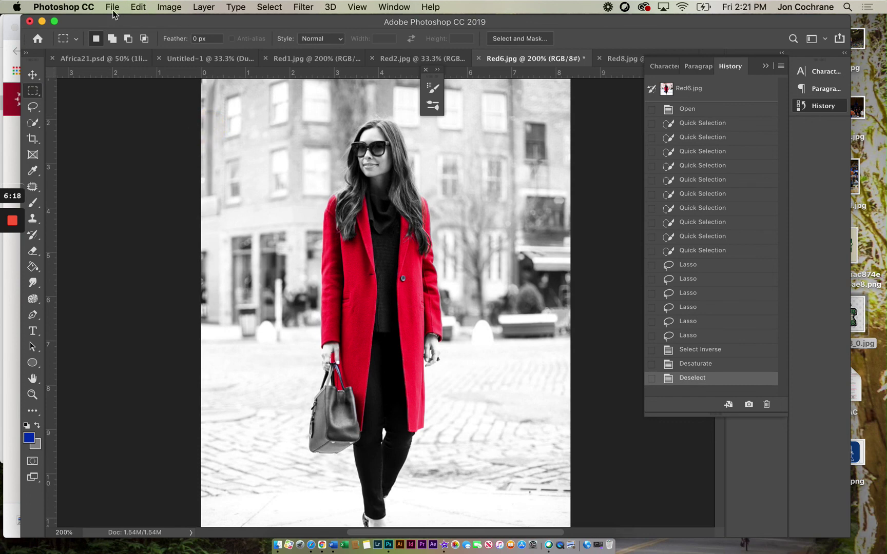
left_click(113, 10)
Save the photo as Red6.jpg, a Maximum-quality JPEG on the Desktop, replacing the existing file.
left_click(120, 135)
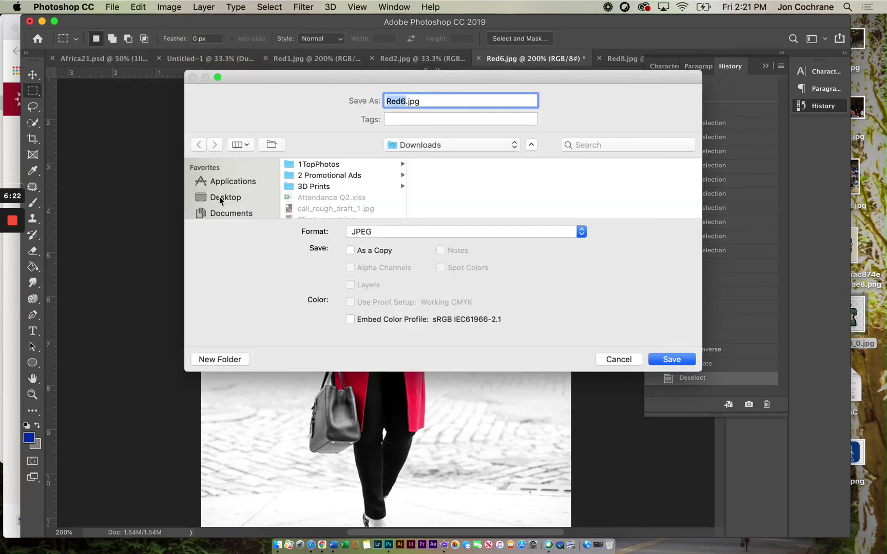
left_click(220, 200)
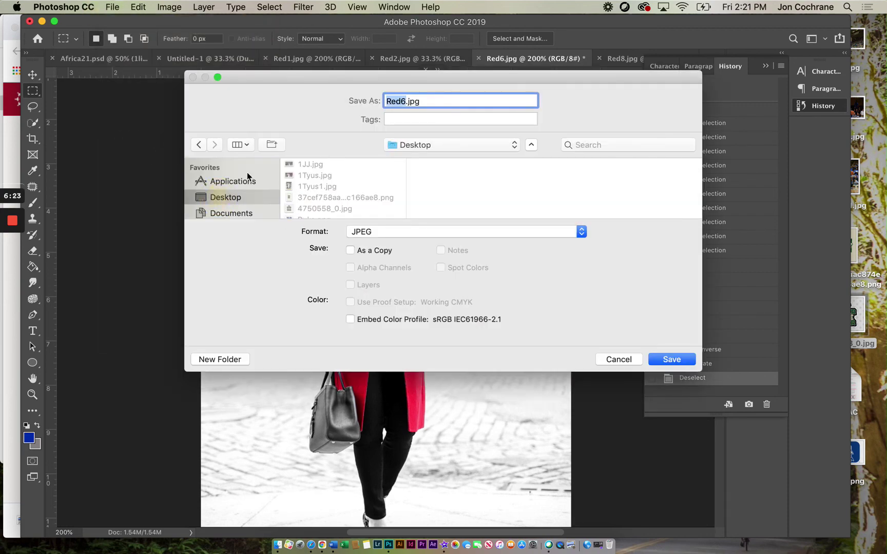
left_click(431, 233)
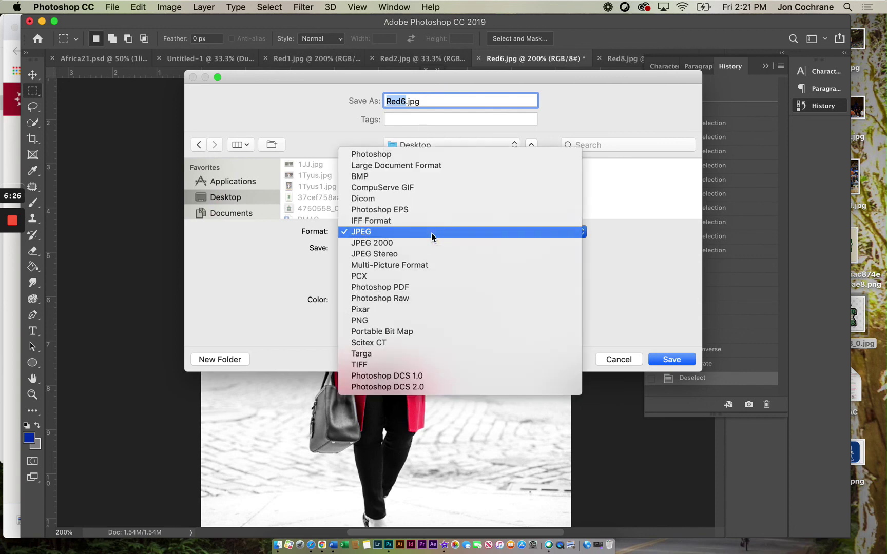
left_click(432, 233)
left_click(666, 358)
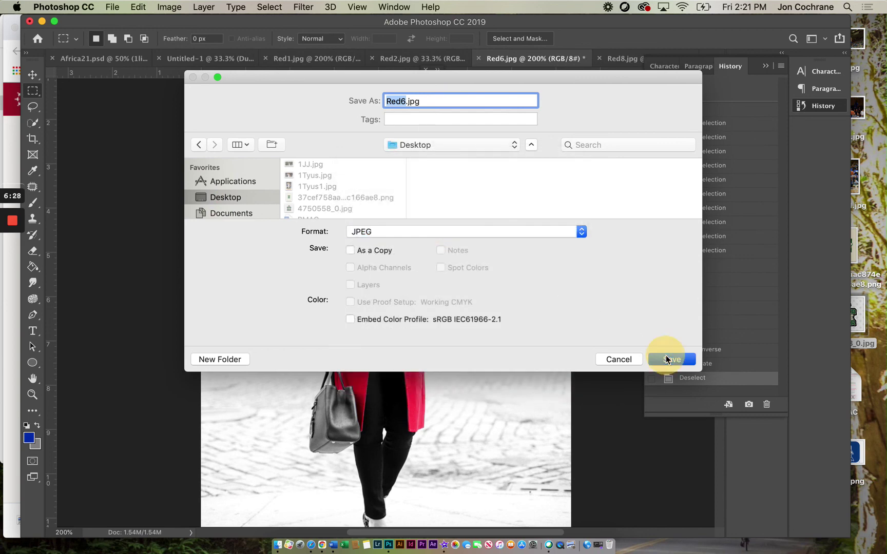
left_click(542, 159)
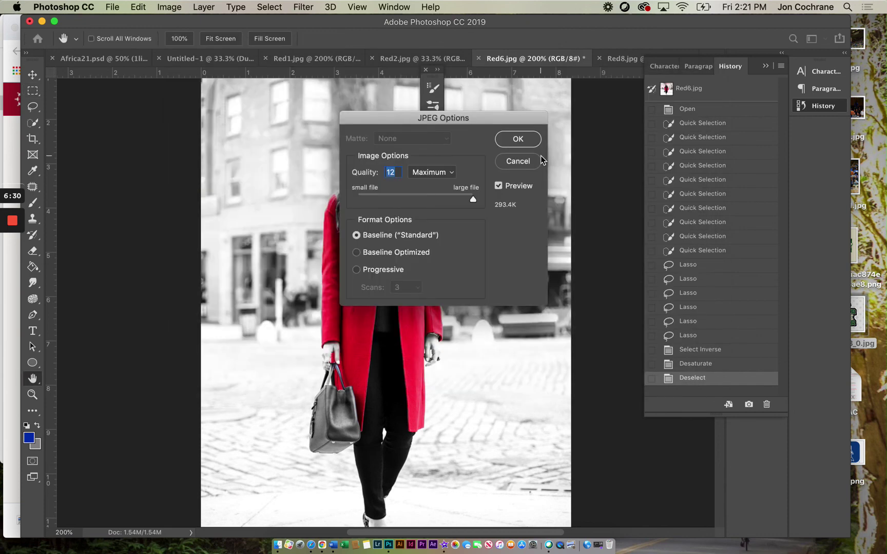
left_click(518, 139)
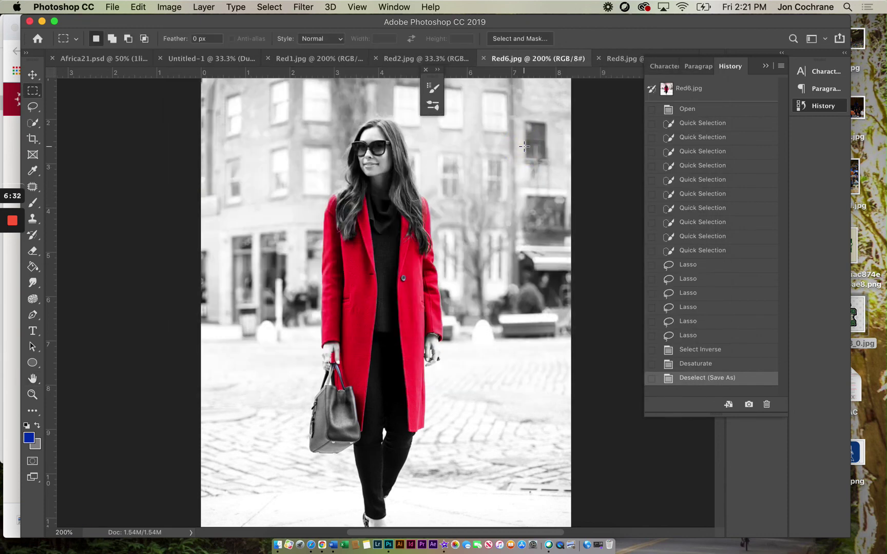